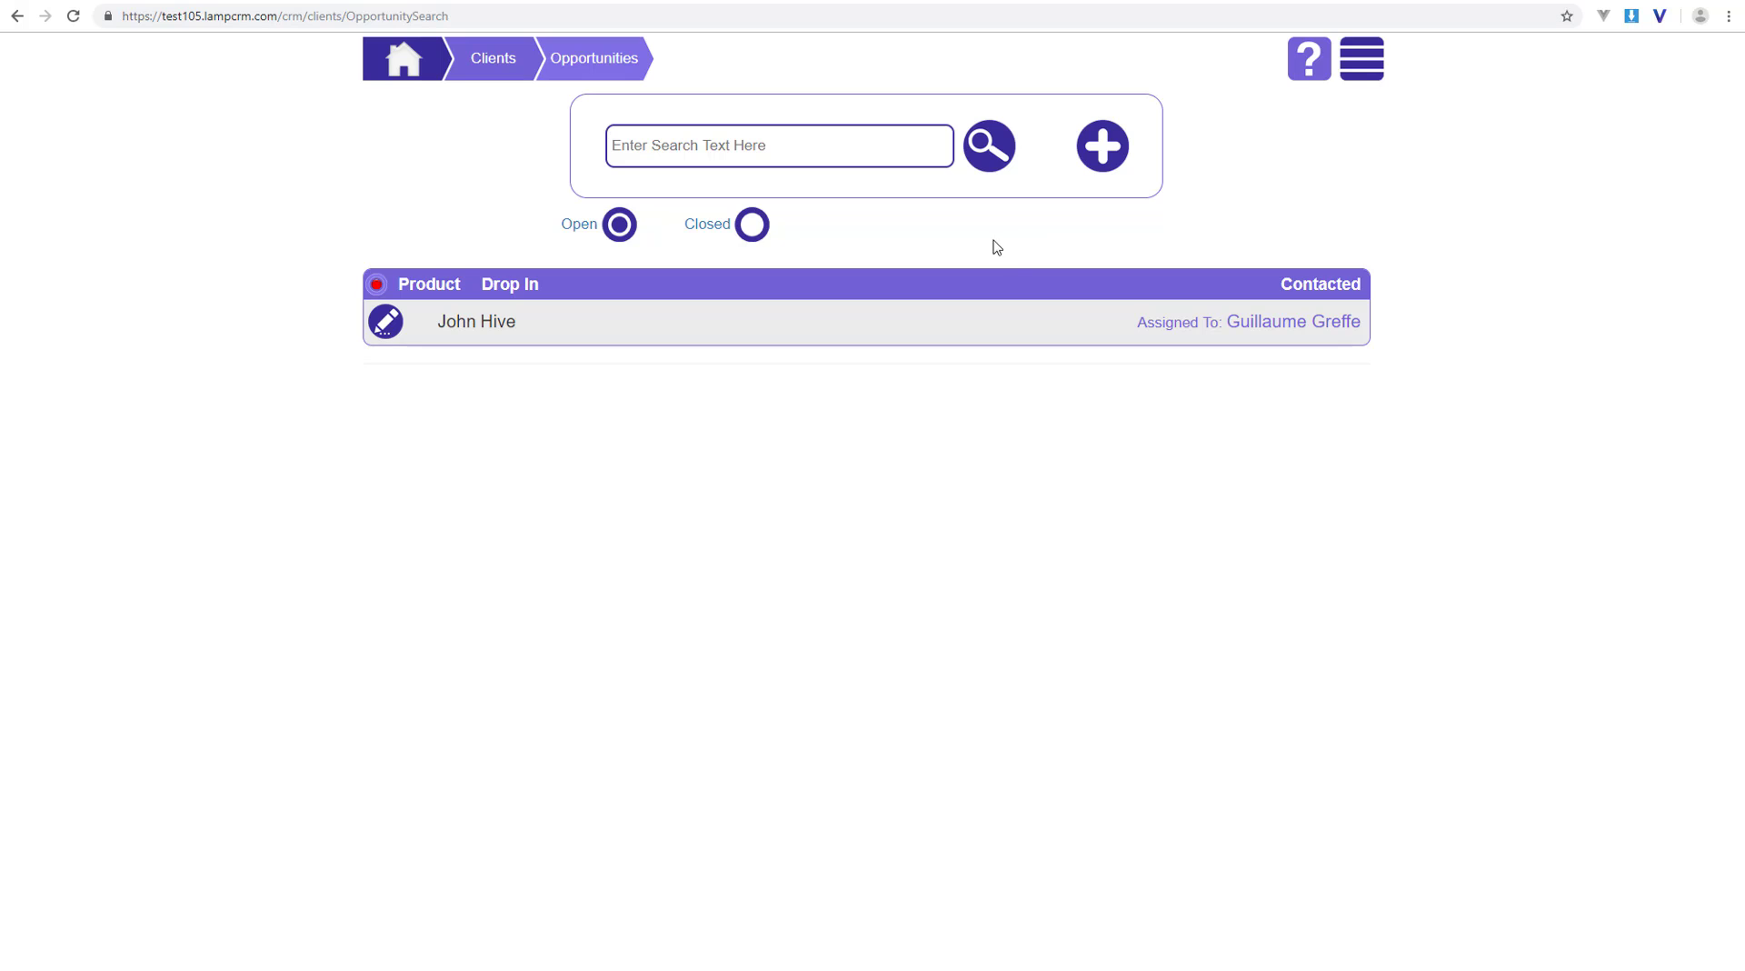
Step: Open the Drop In product opportunity and add a follow-up appointment of type Sales Visit
click(383, 323)
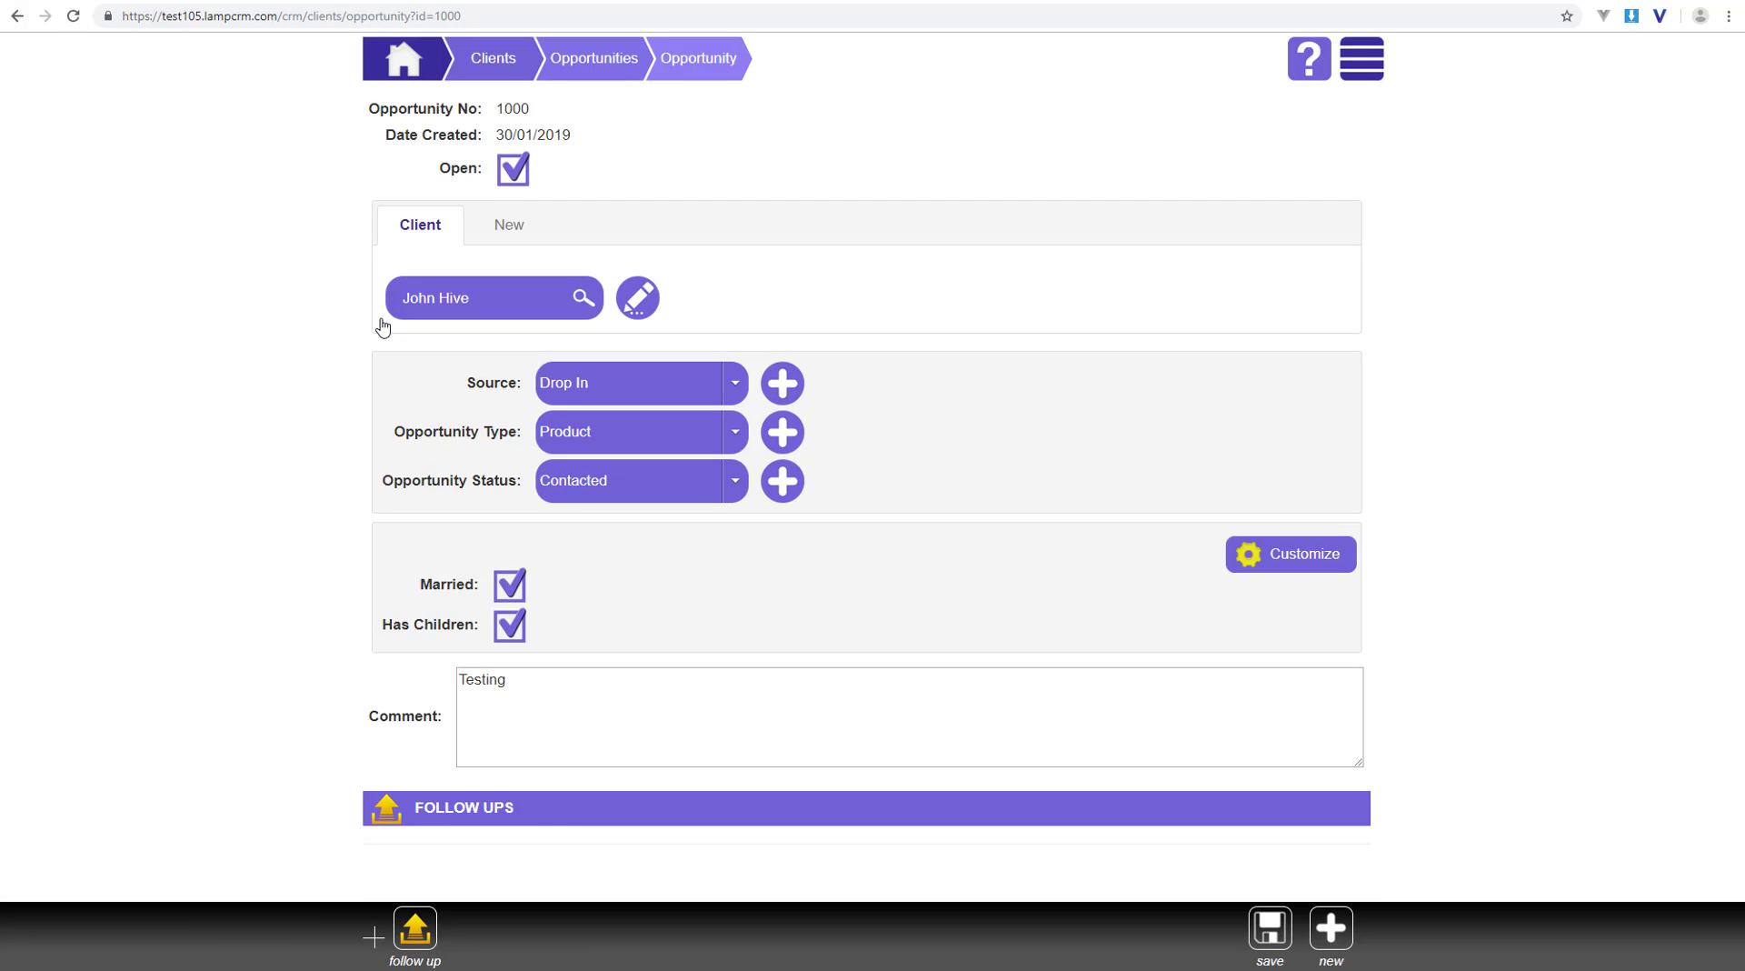
click(414, 929)
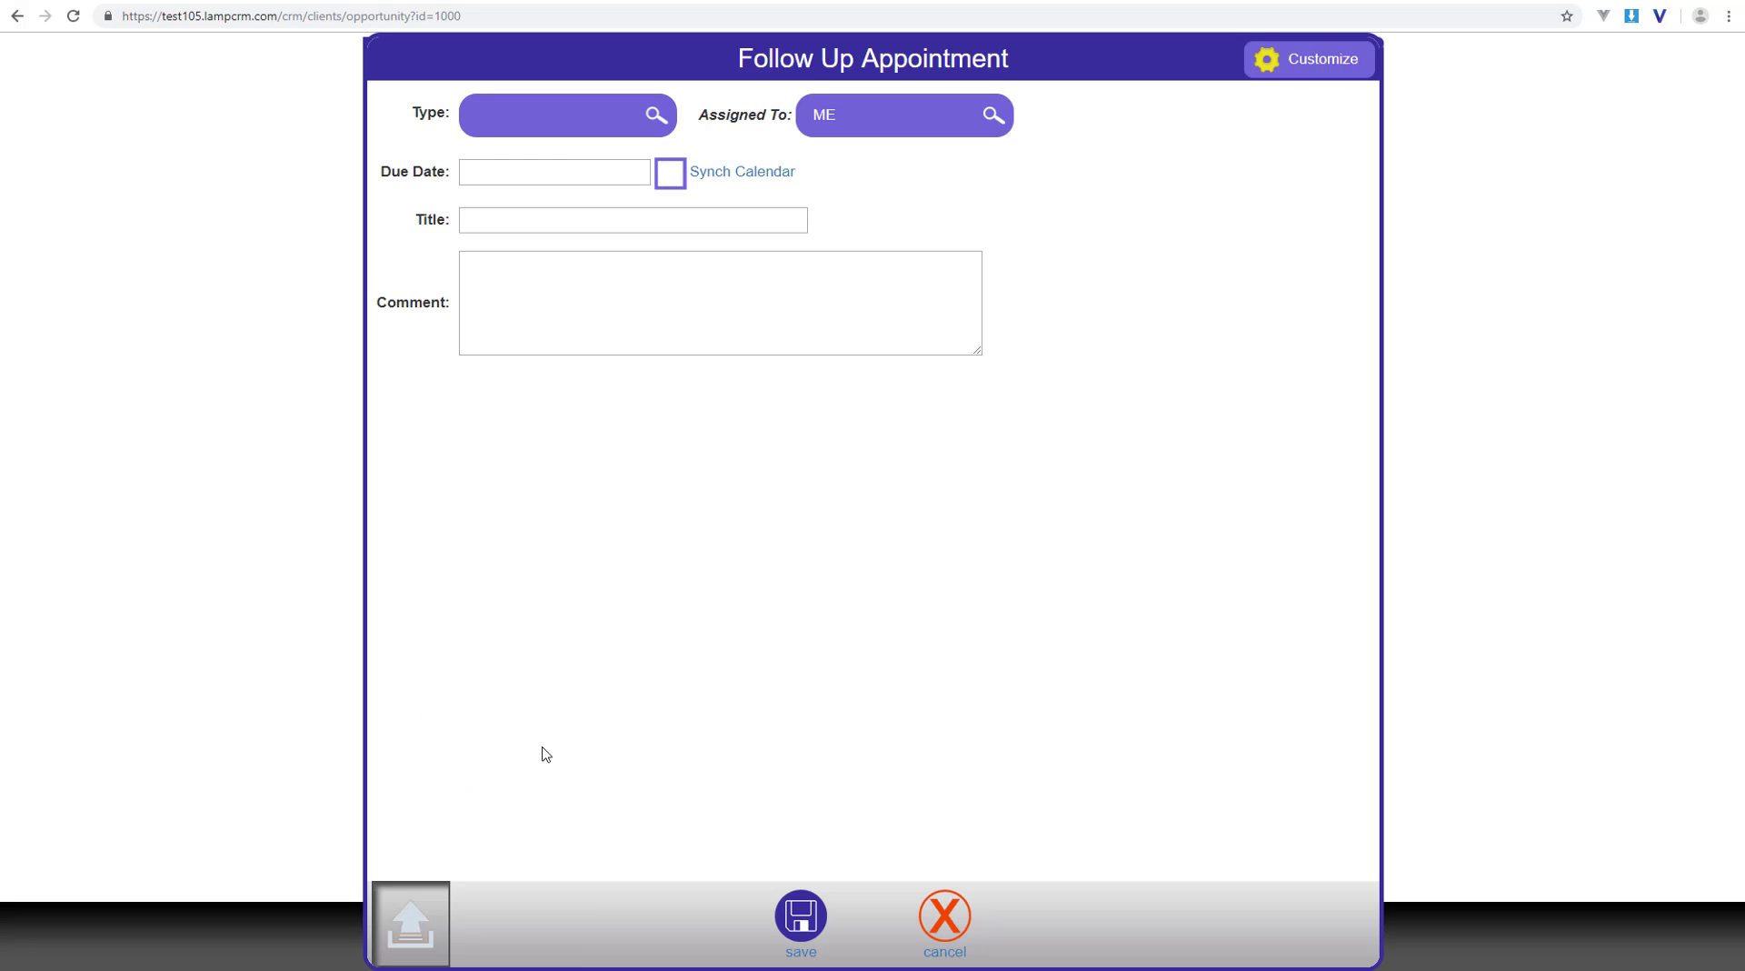
click(615, 129)
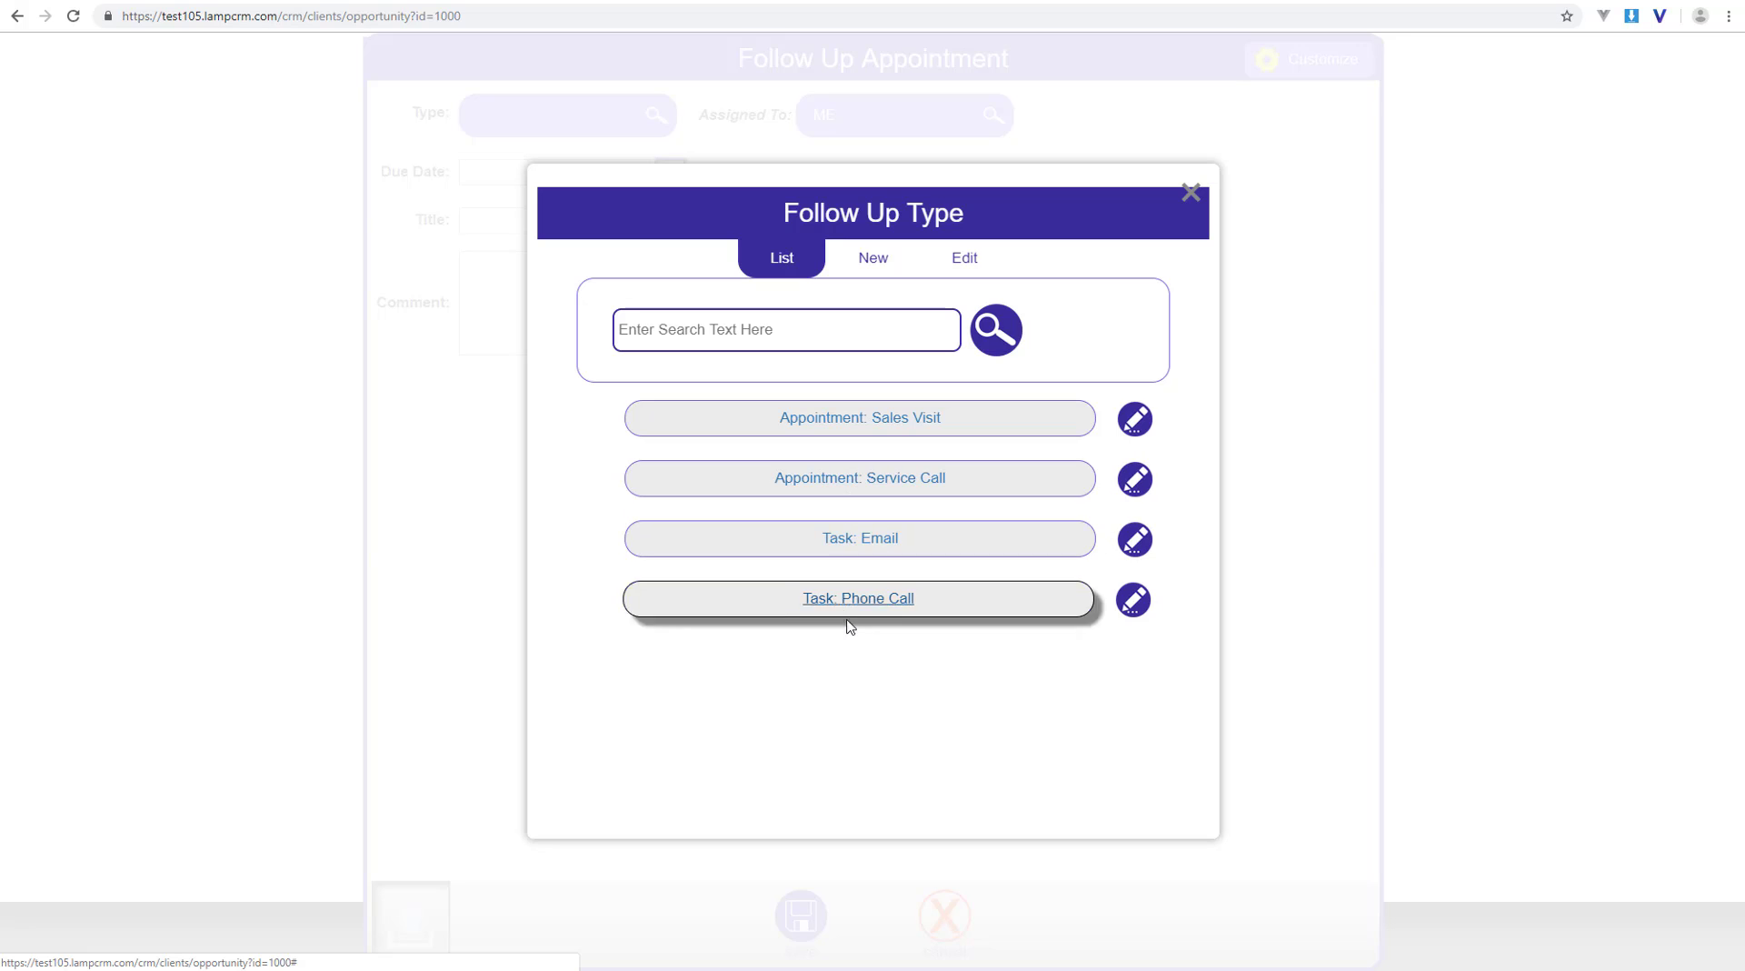
click(853, 426)
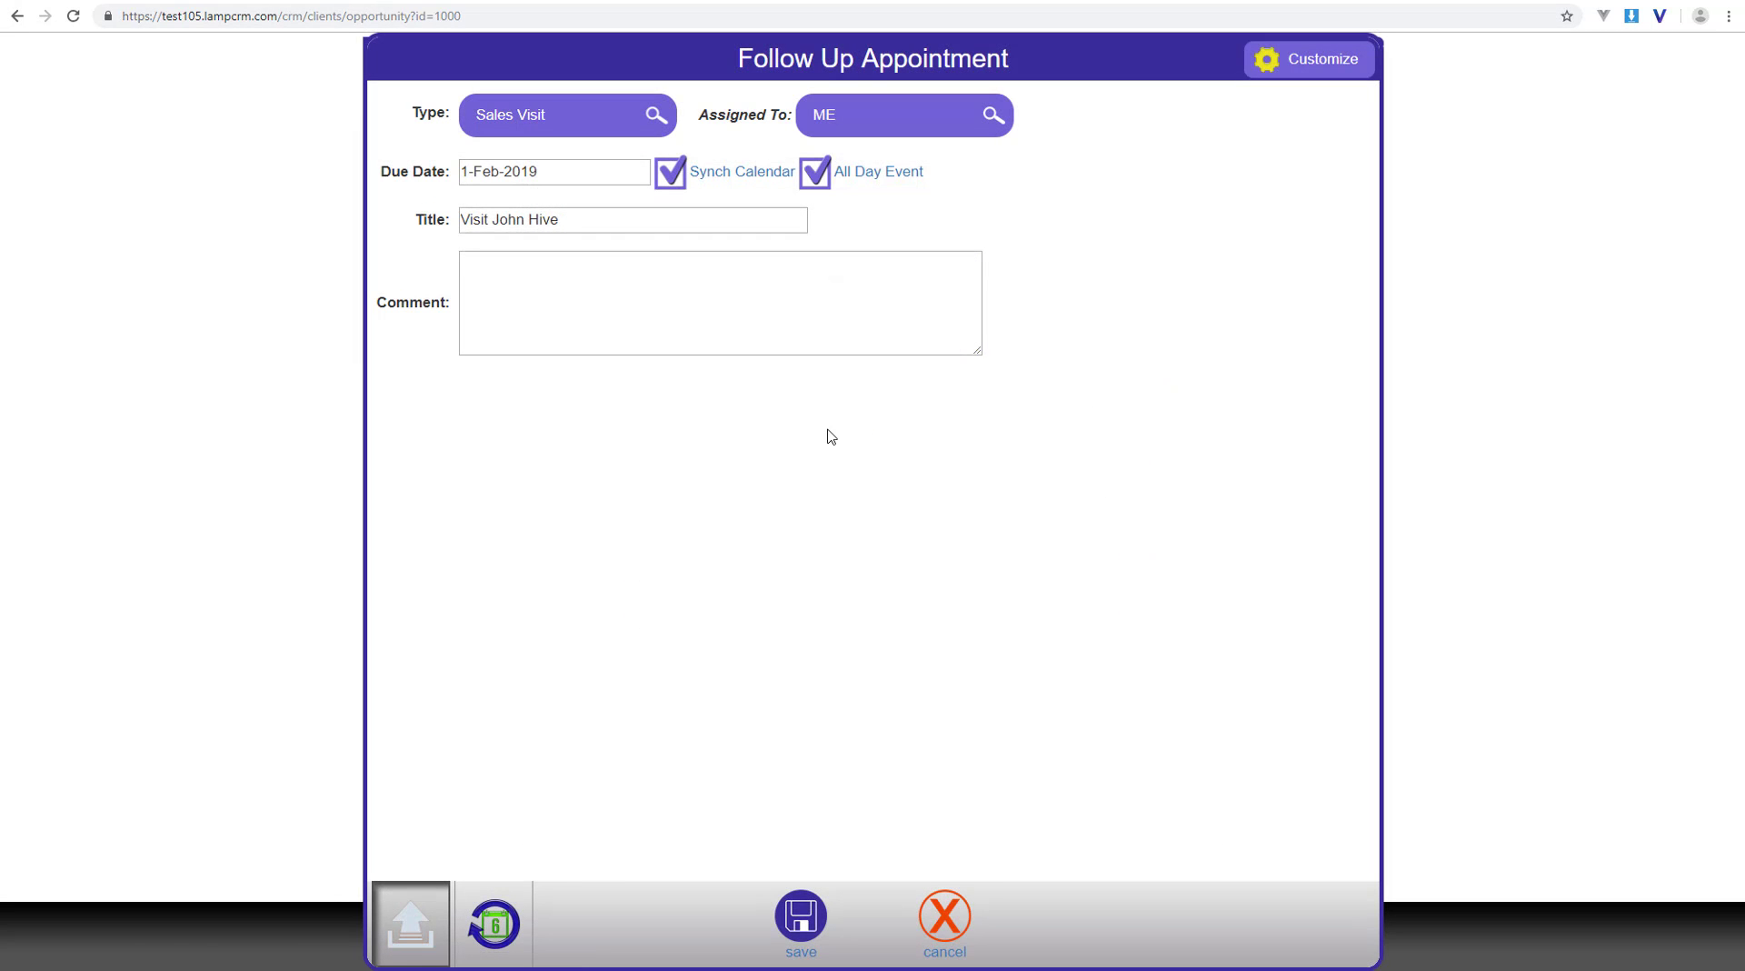
Step: Set the follow-up appointment's due date to 4-Feb-2019
click(558, 174)
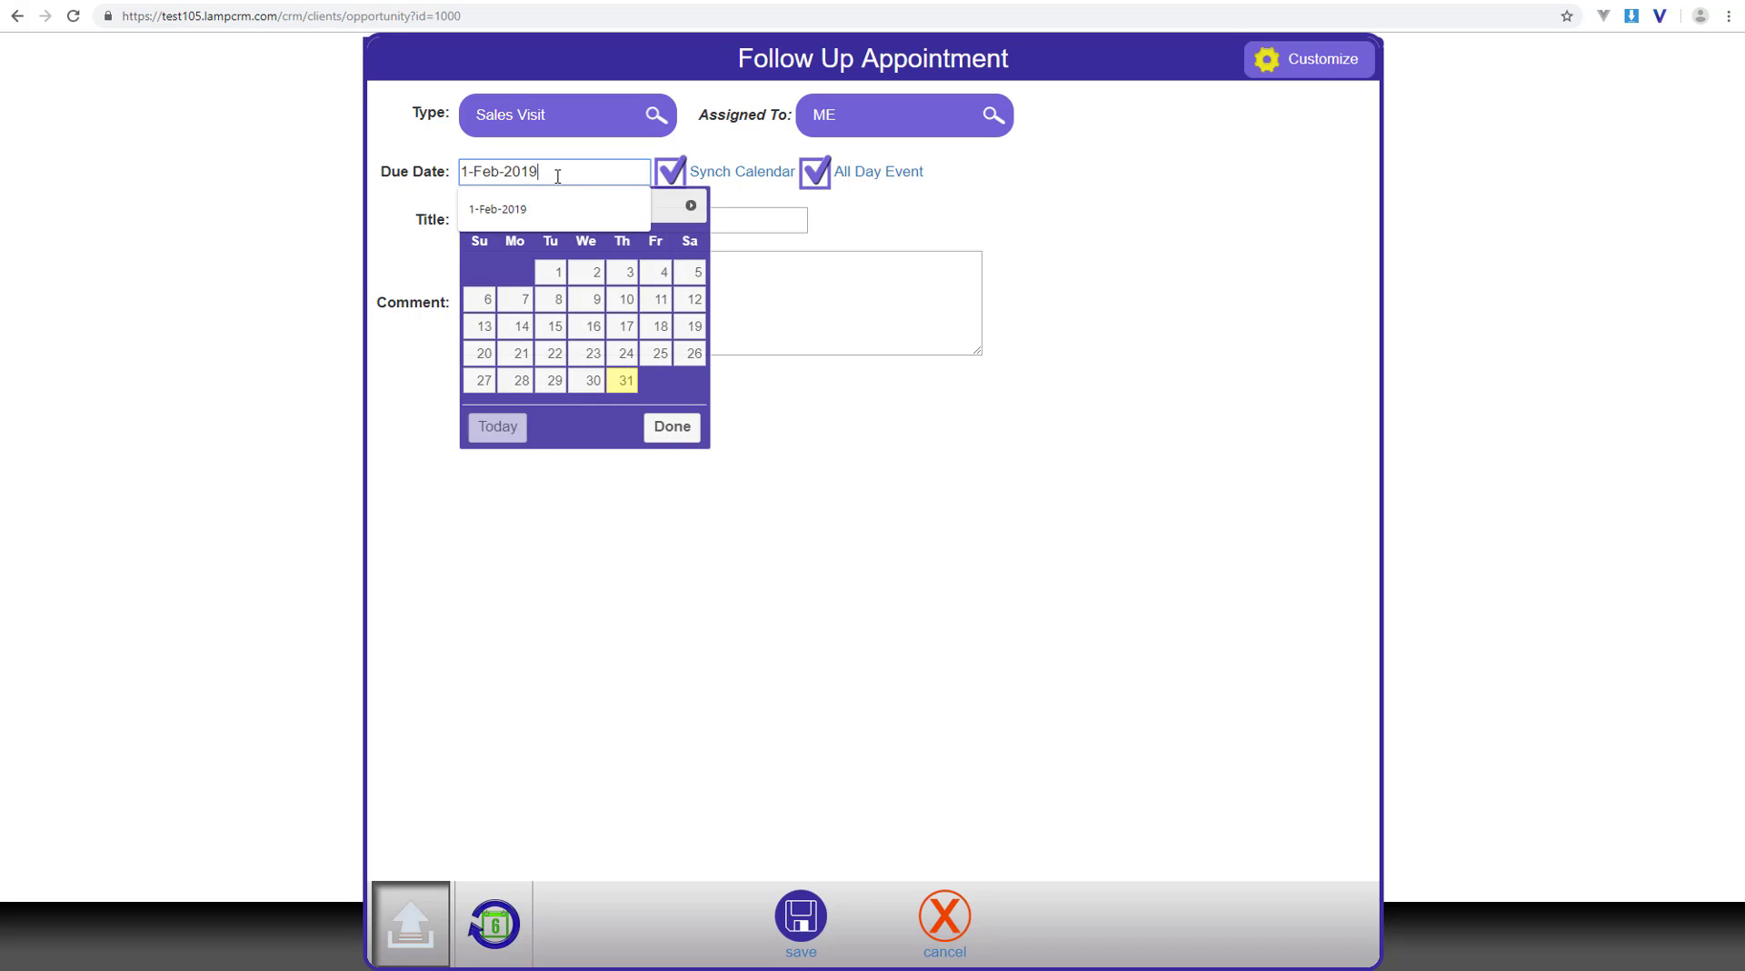
click(693, 206)
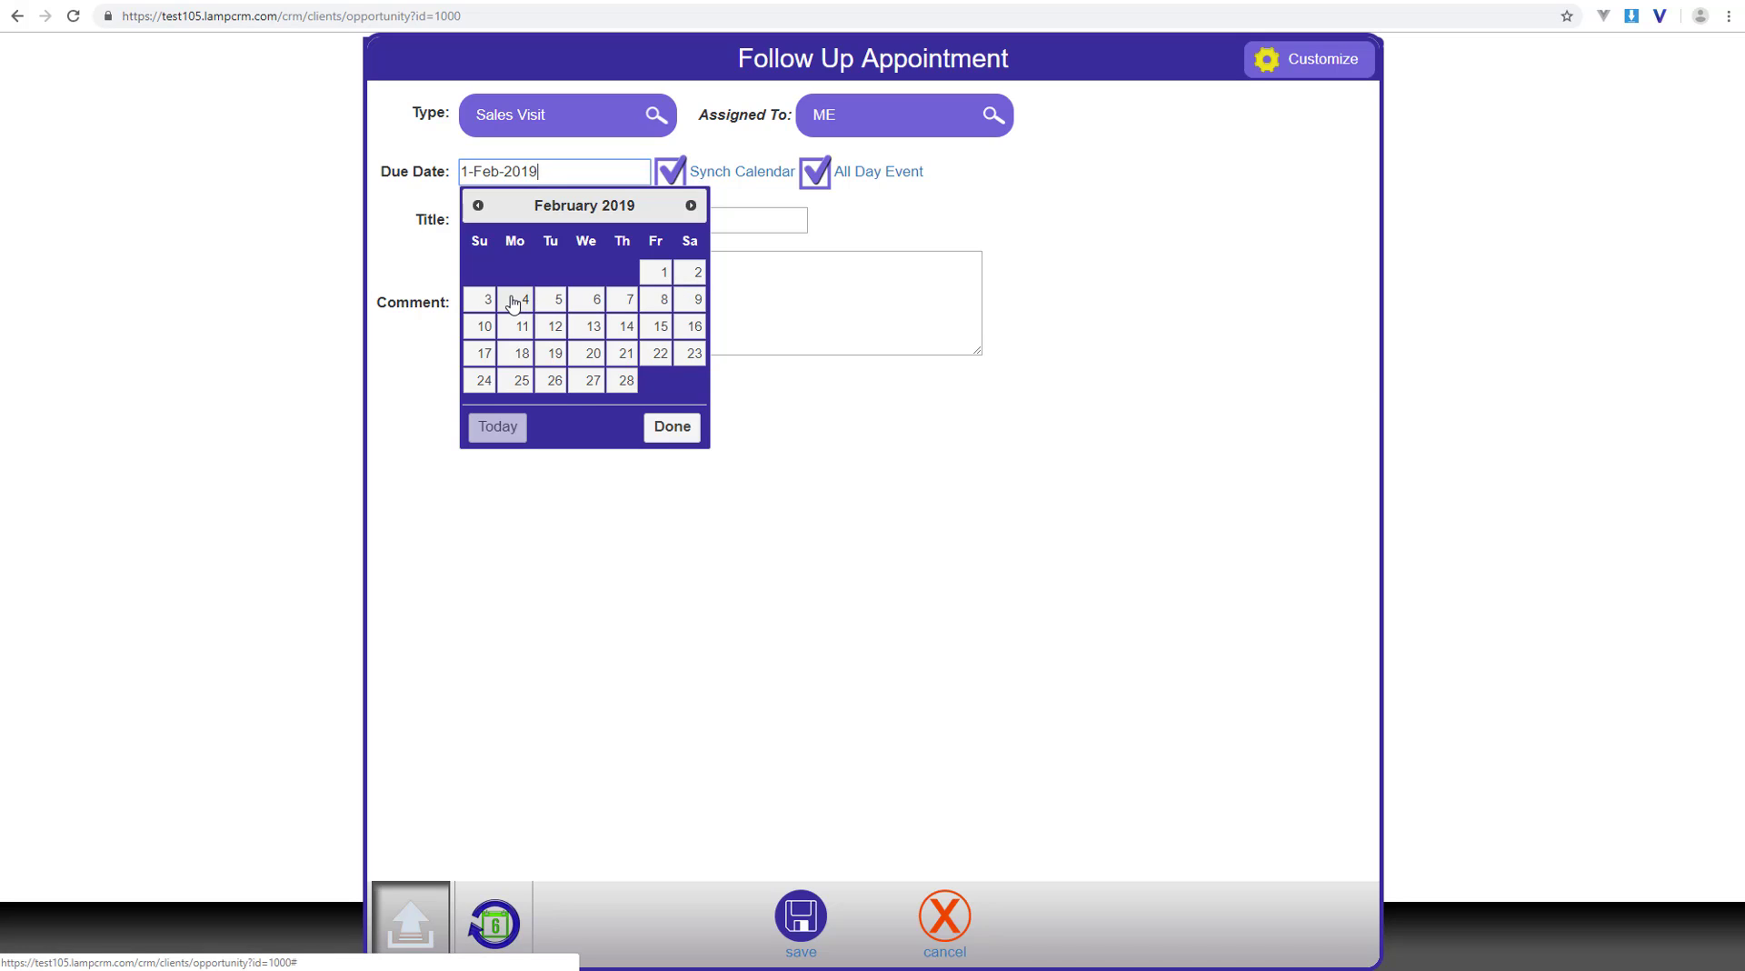
click(515, 300)
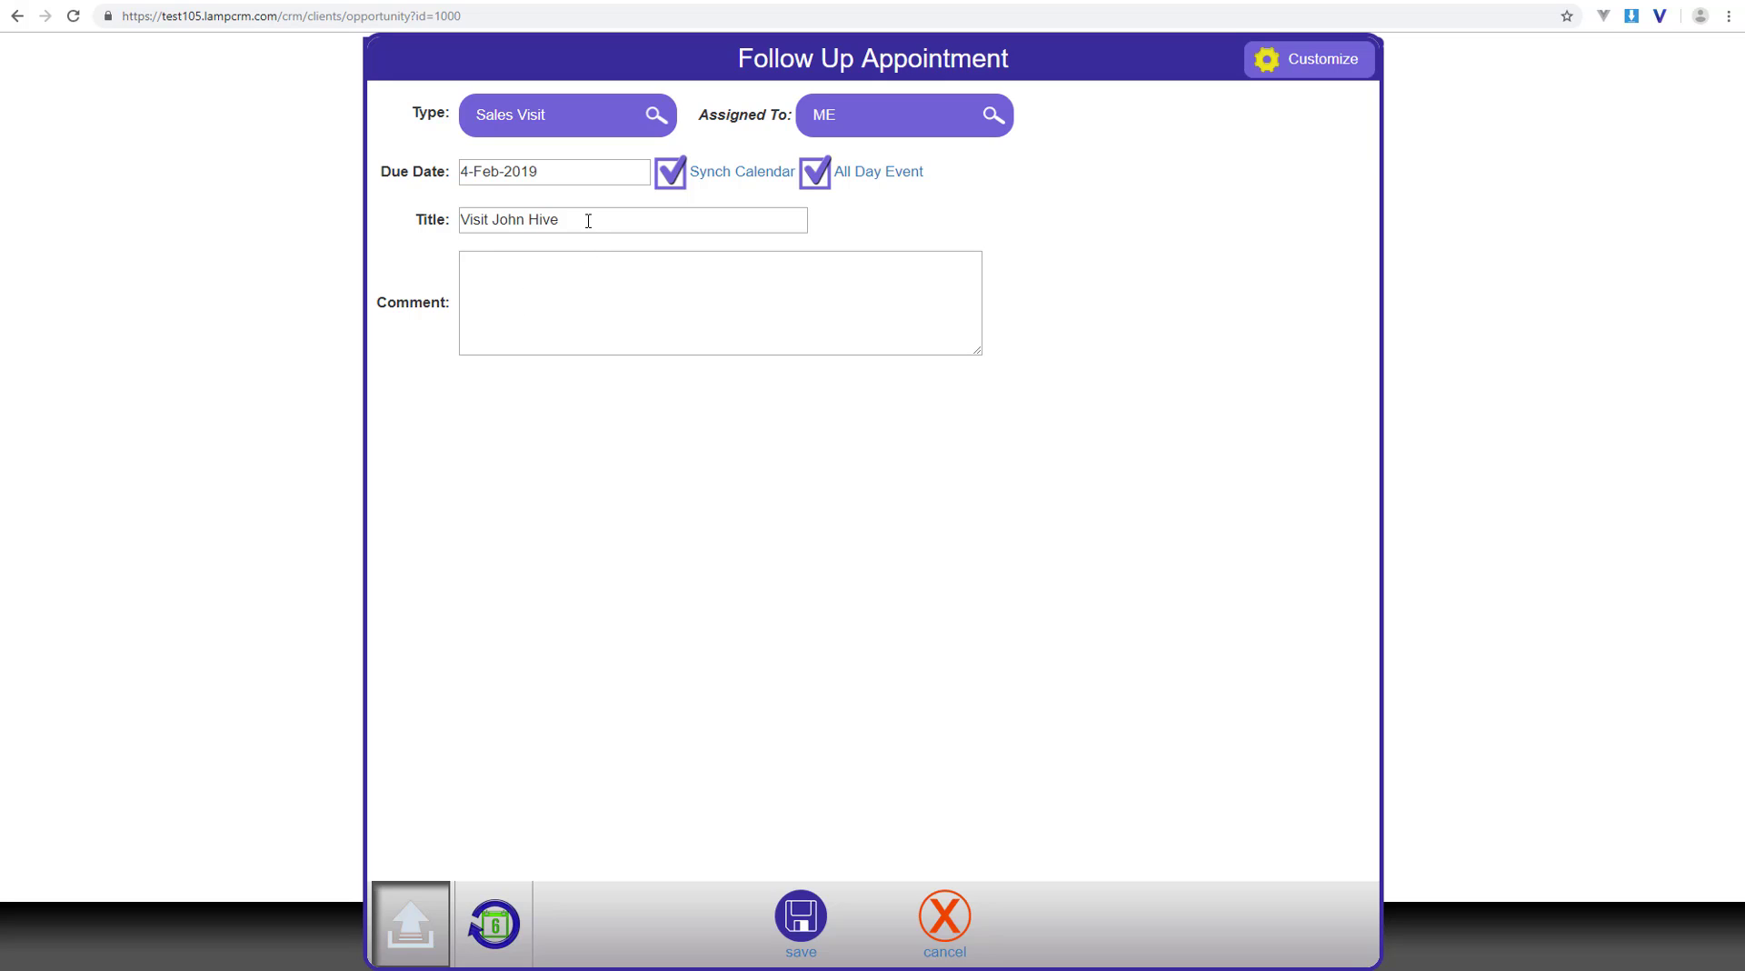
Step: Enter the comment "talk to him about the products" for the follow-up appointment
drag(586, 226, 410, 220)
click(664, 320)
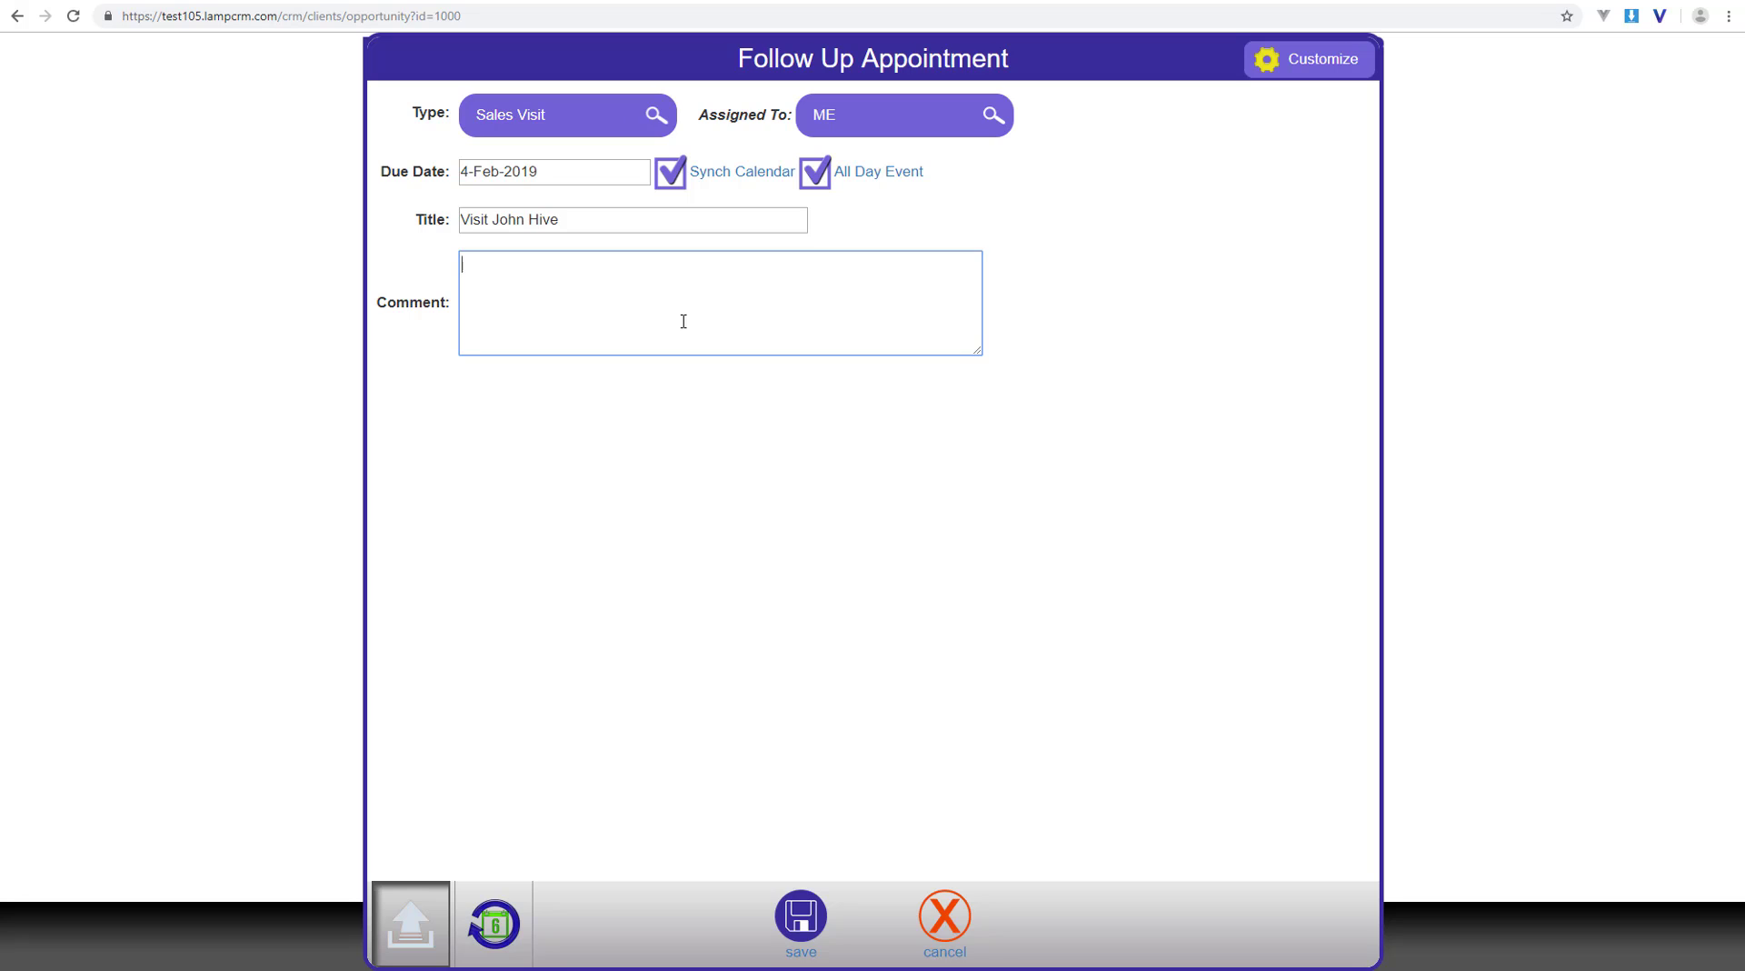
text(talk to him about the products)
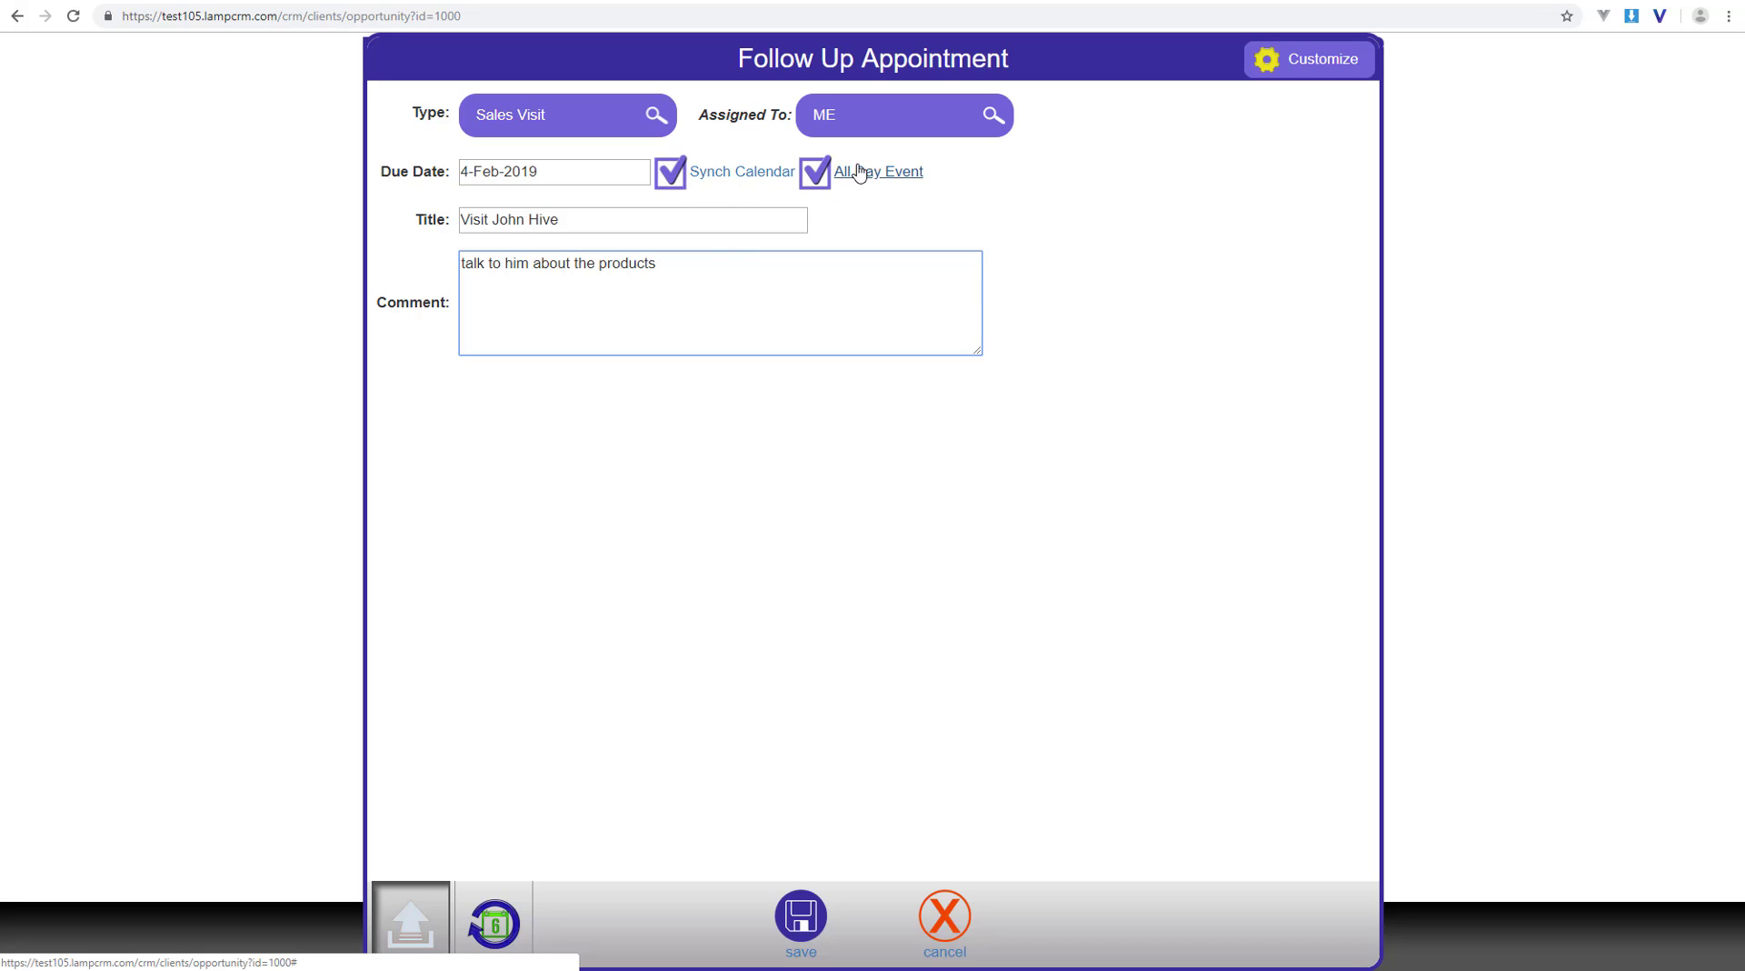
Step: Turn Synch Calendar off and back on, and do the same with All Day Event
click(673, 173)
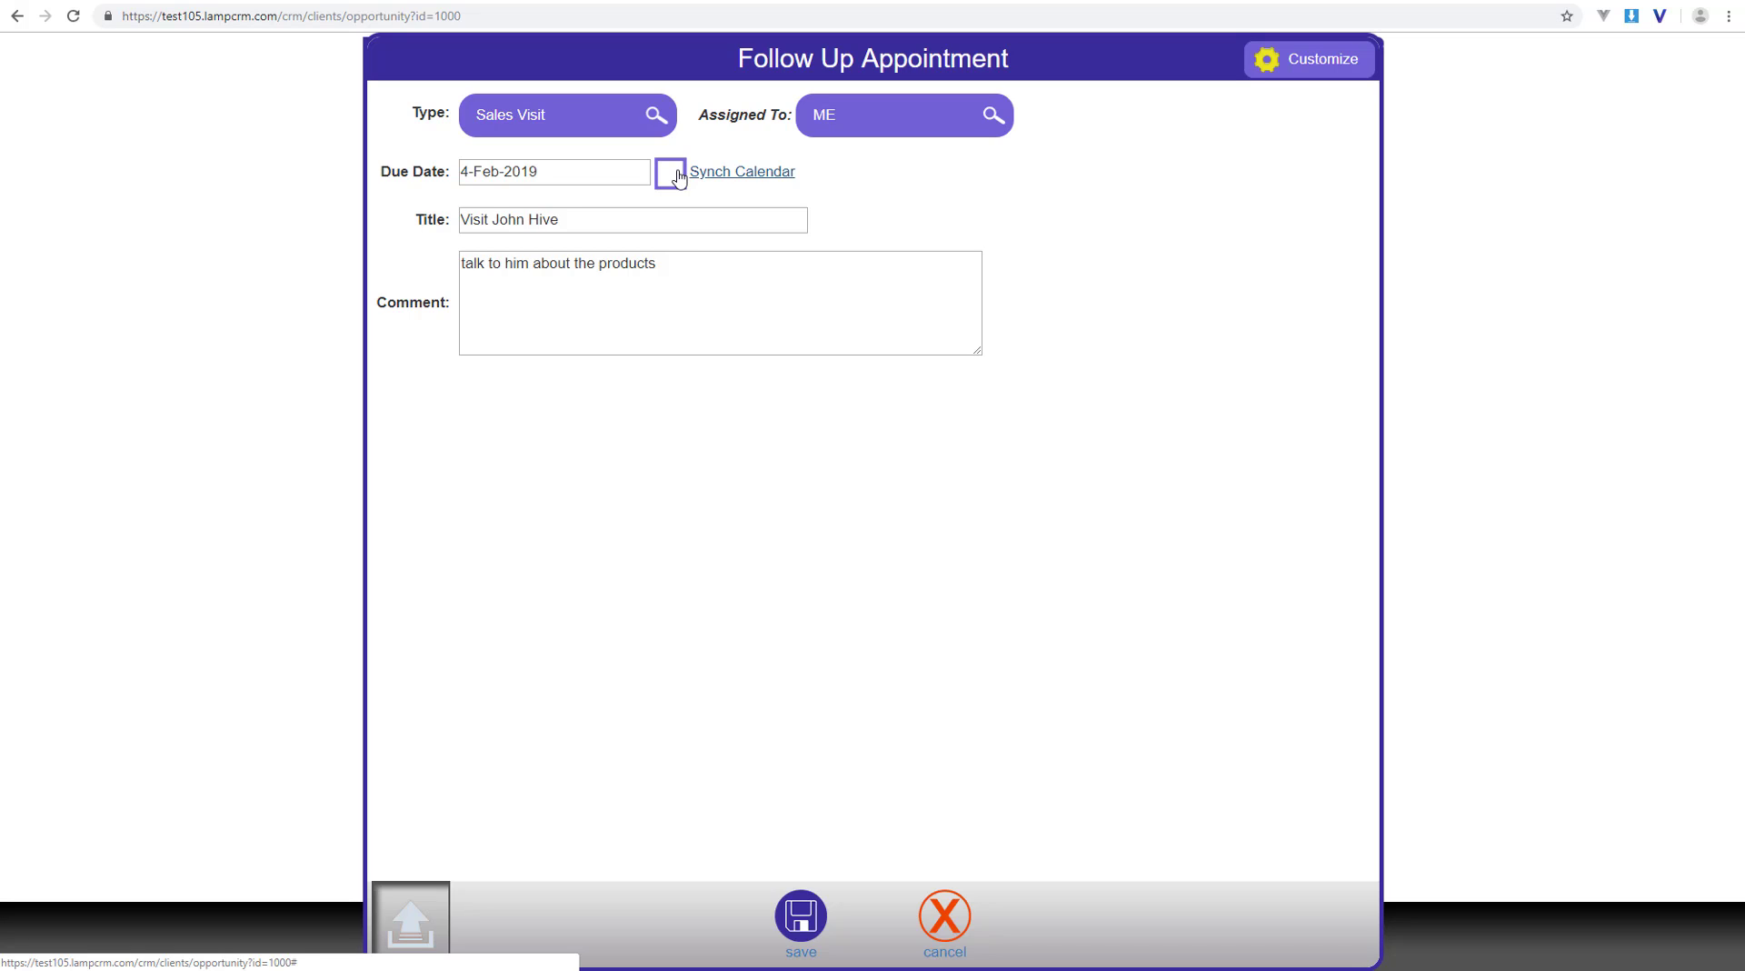
click(672, 174)
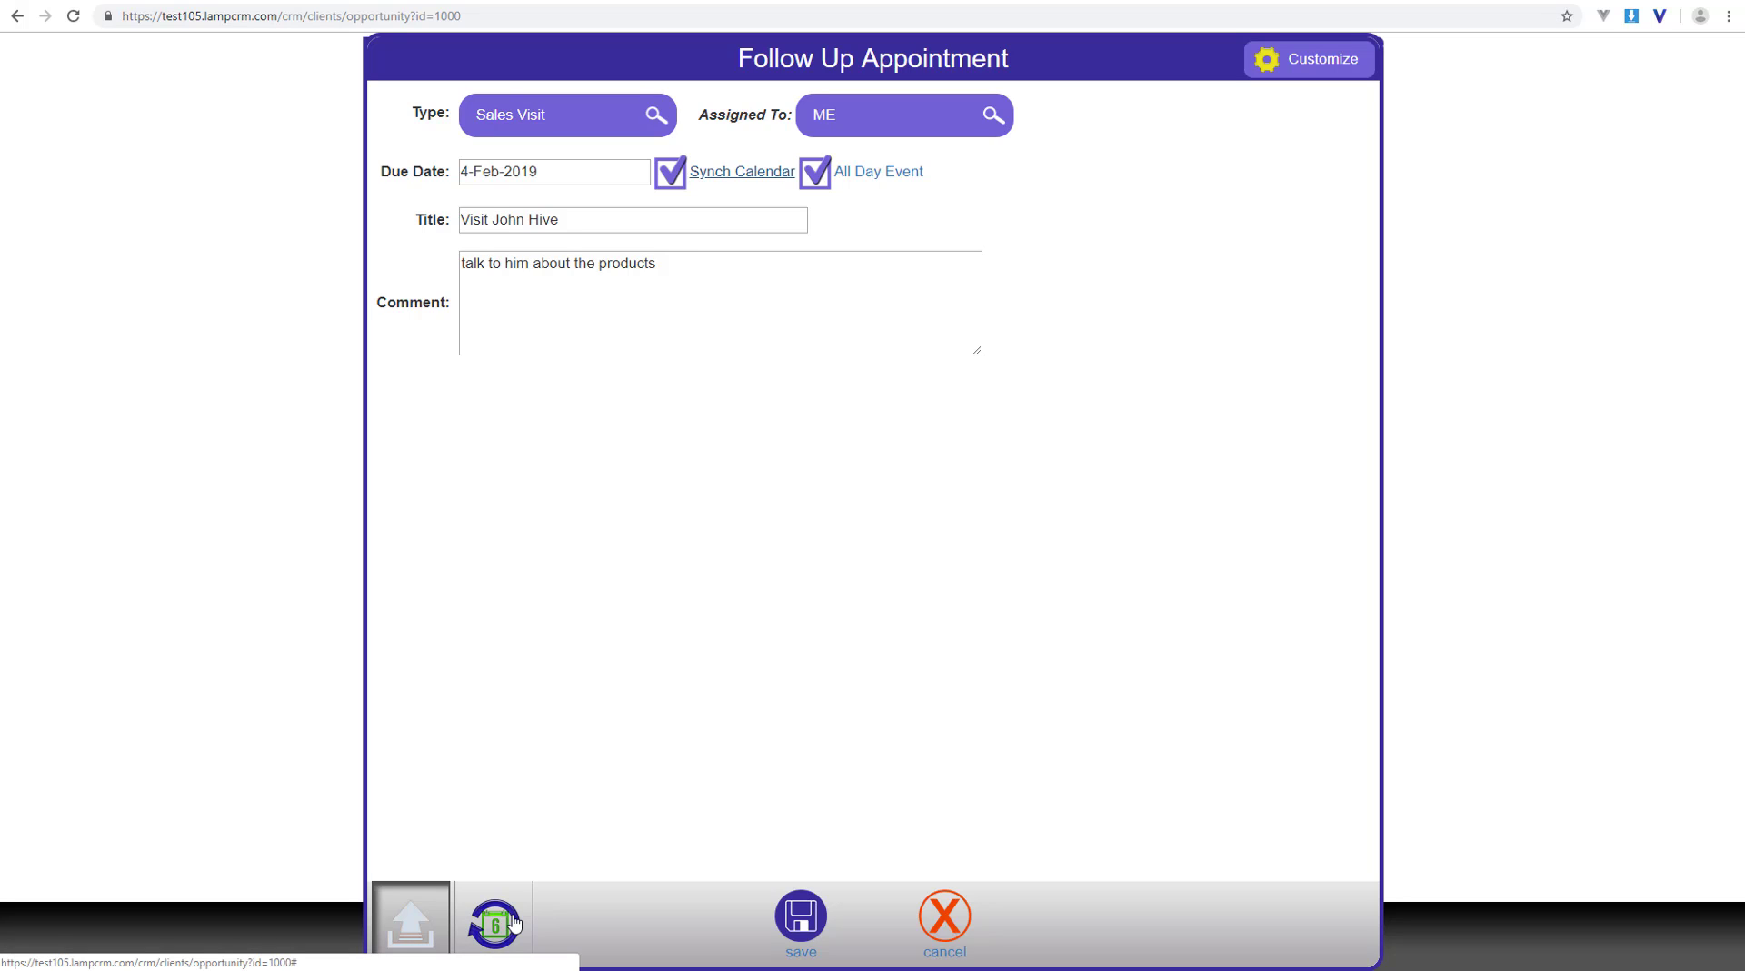
click(818, 170)
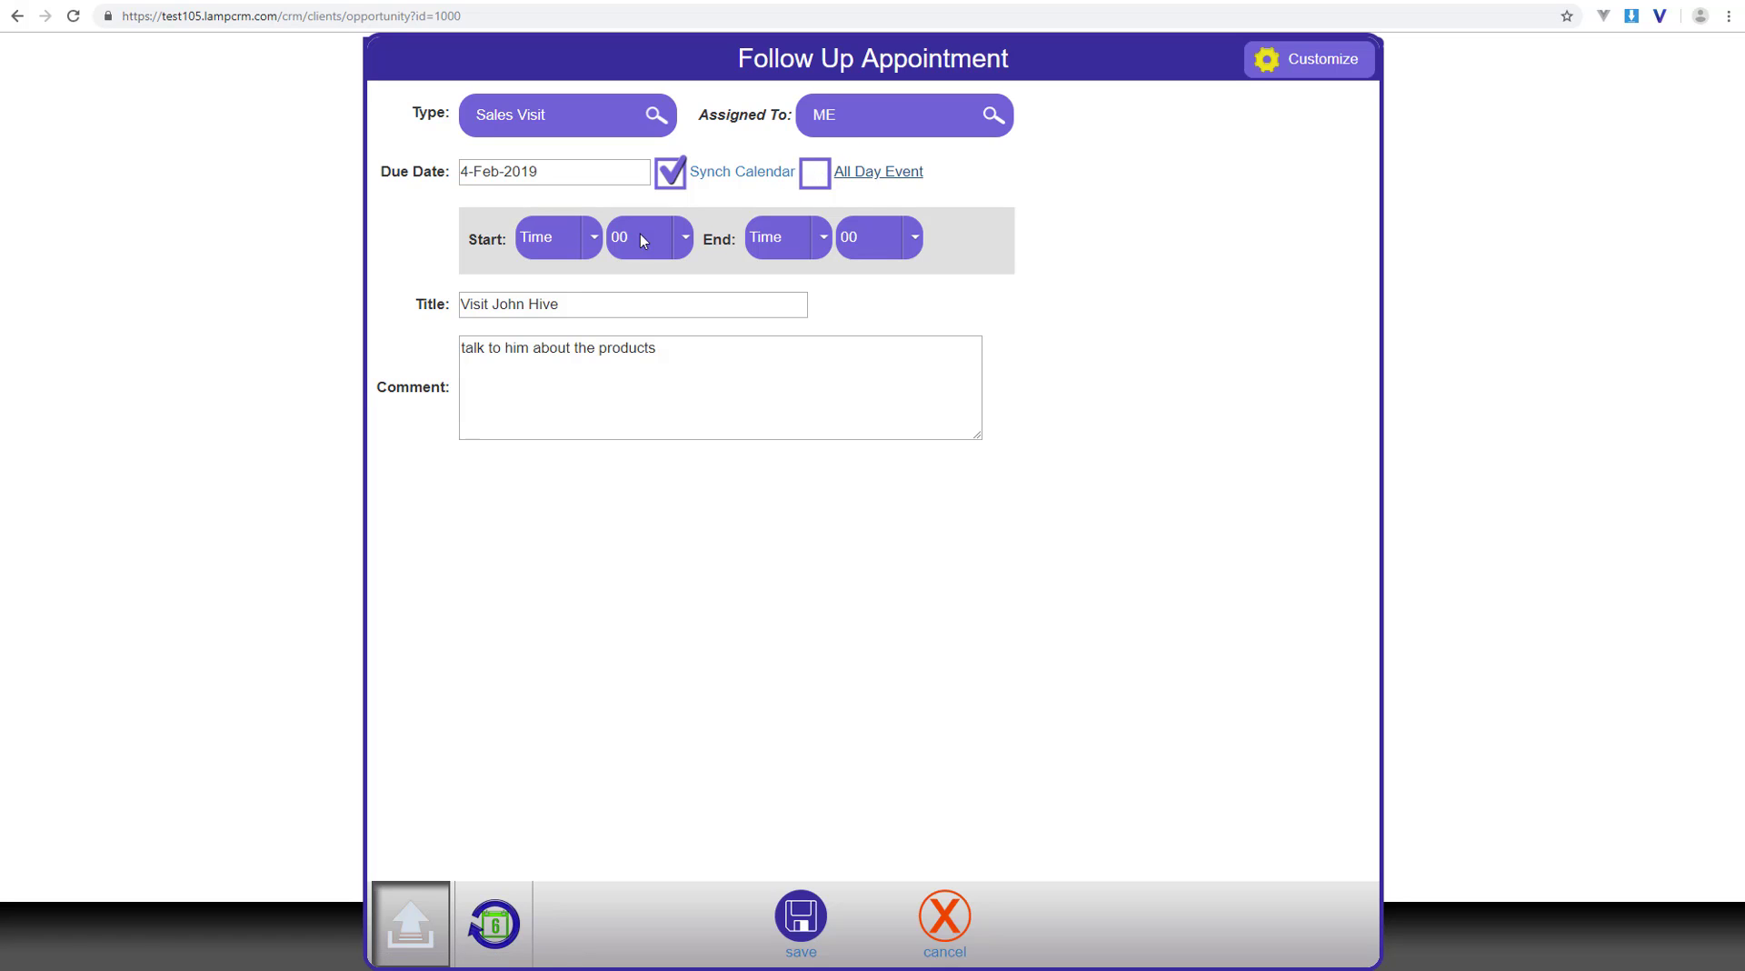
click(820, 170)
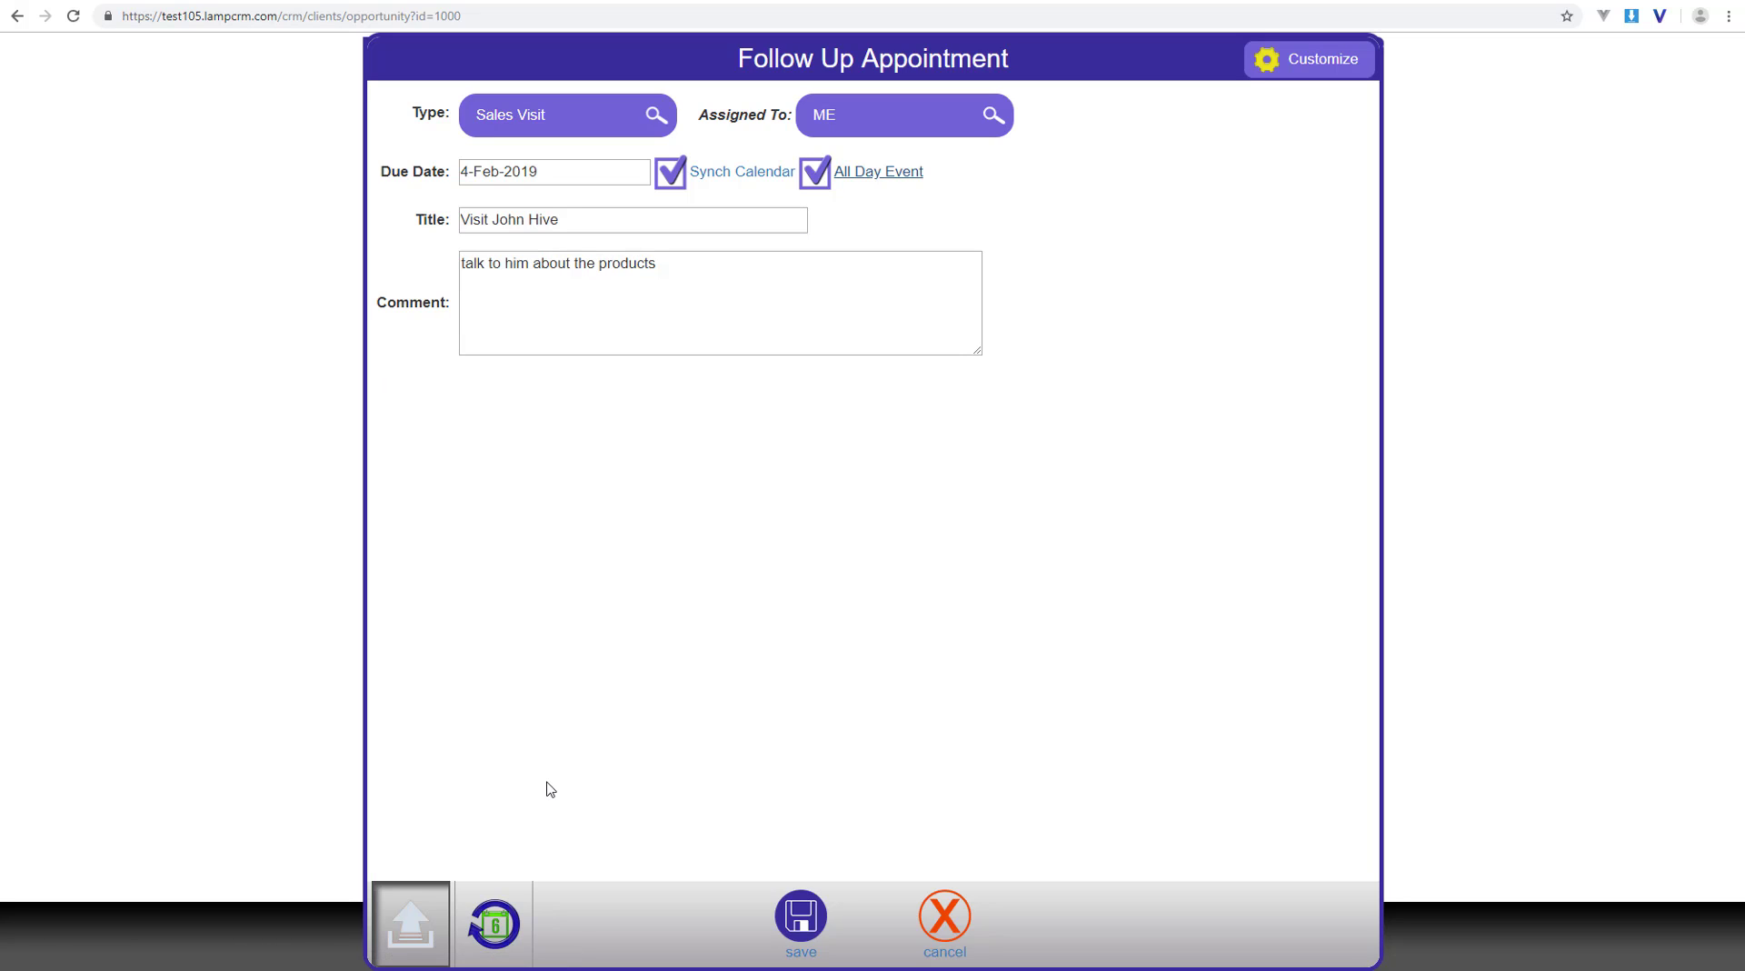
Step: Try the repeat settings with the After and On end conditions, turn Repeat off again and return to the appointment details
click(495, 923)
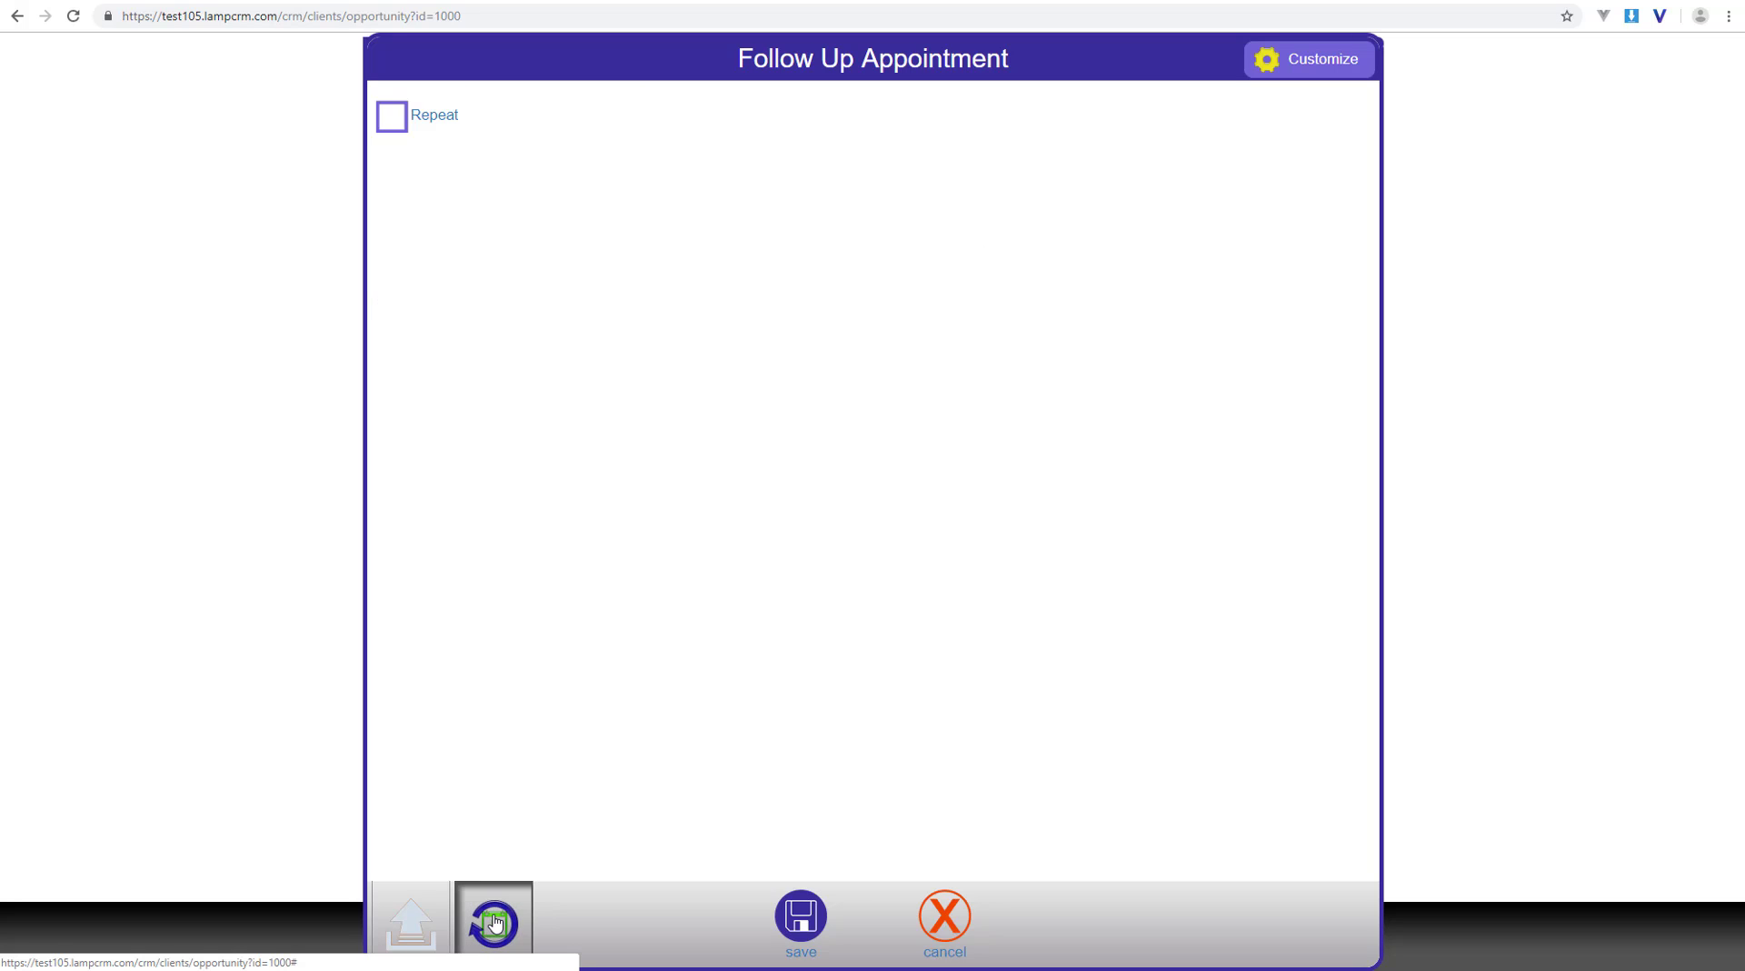
click(389, 117)
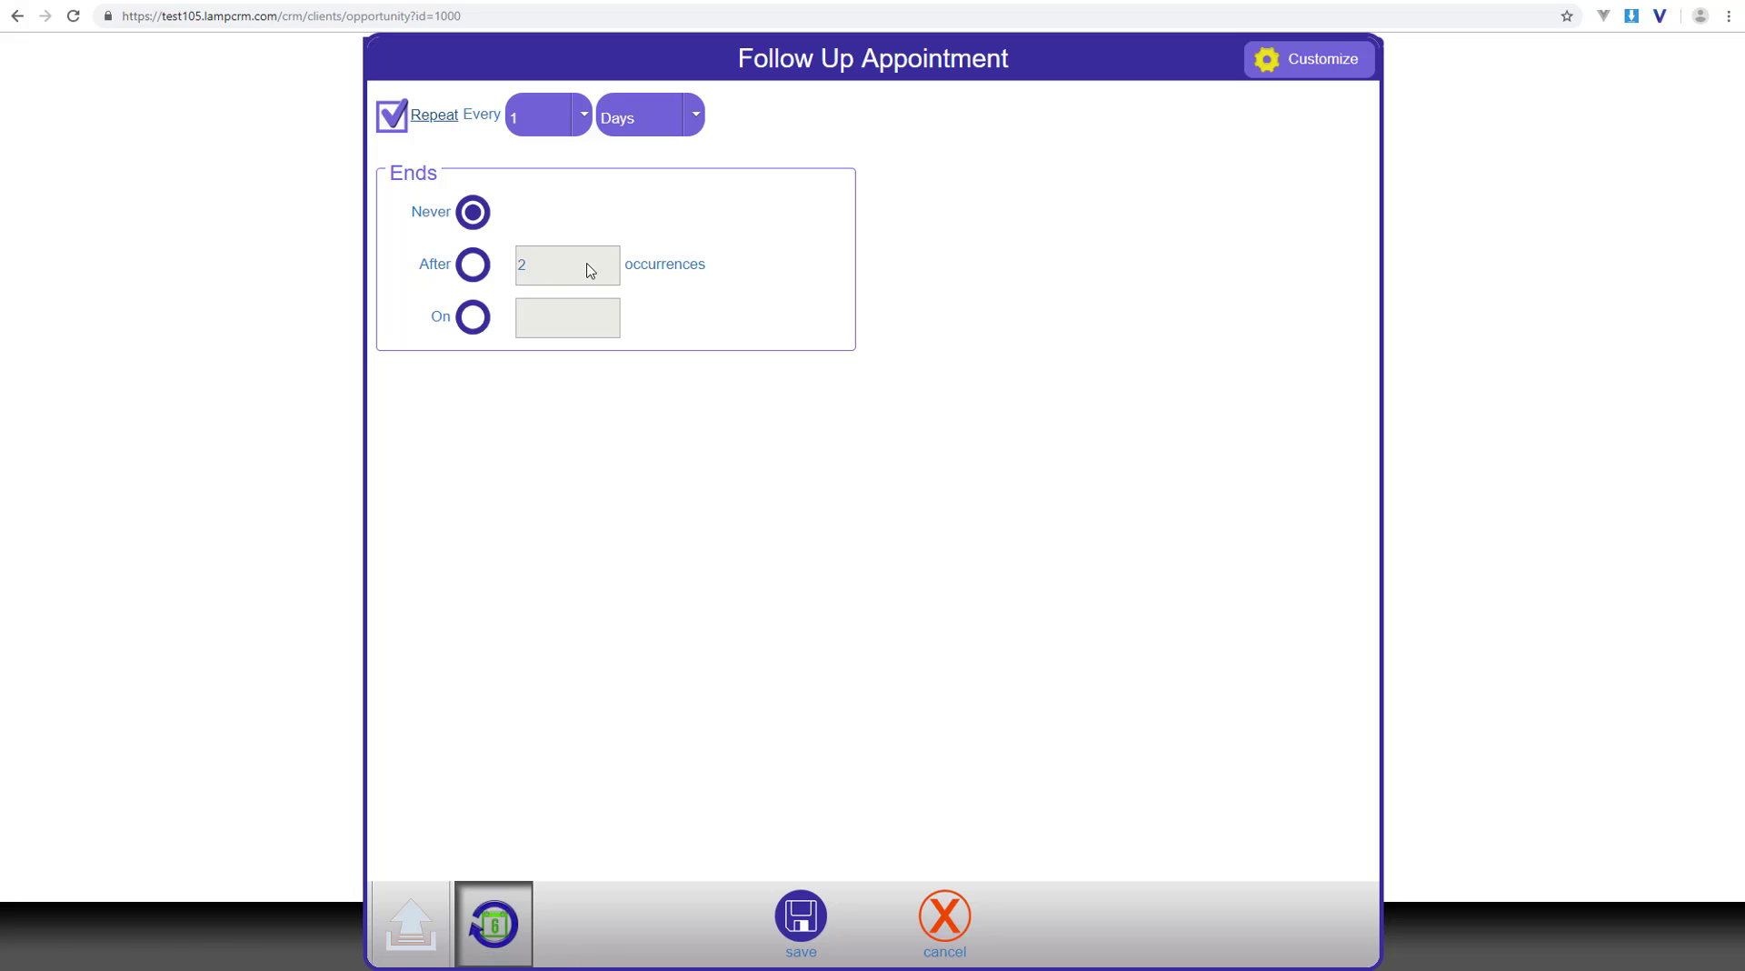
click(477, 271)
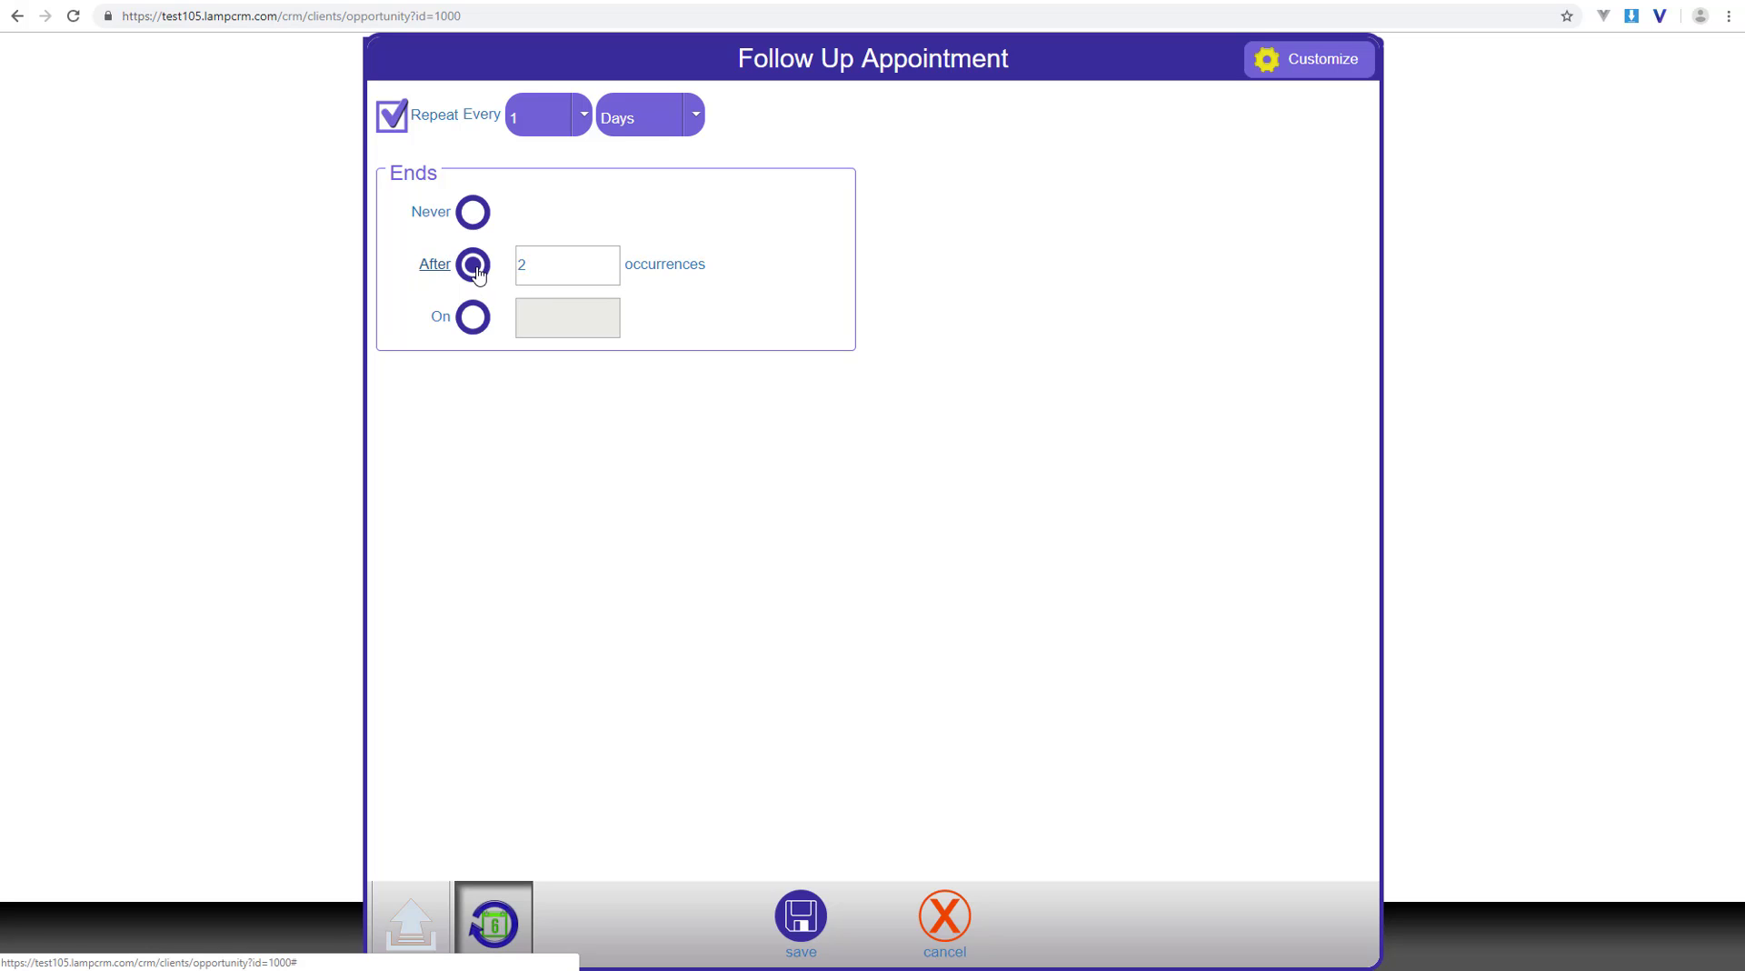
click(477, 317)
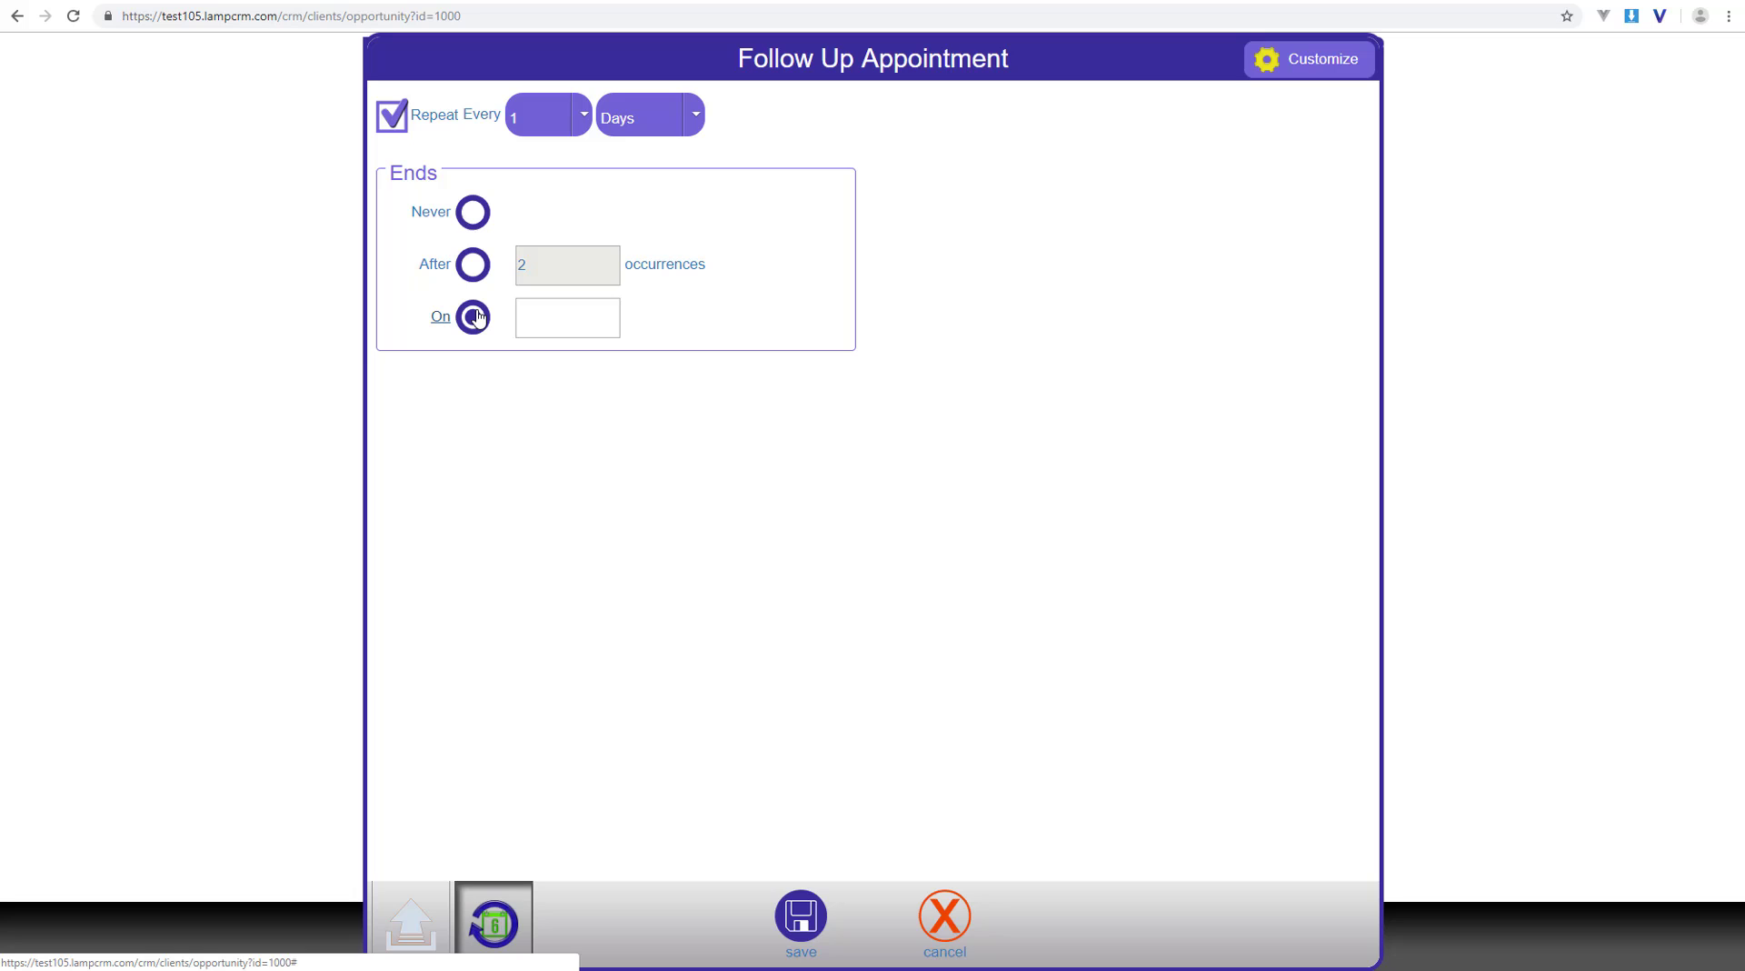
click(541, 115)
click(546, 124)
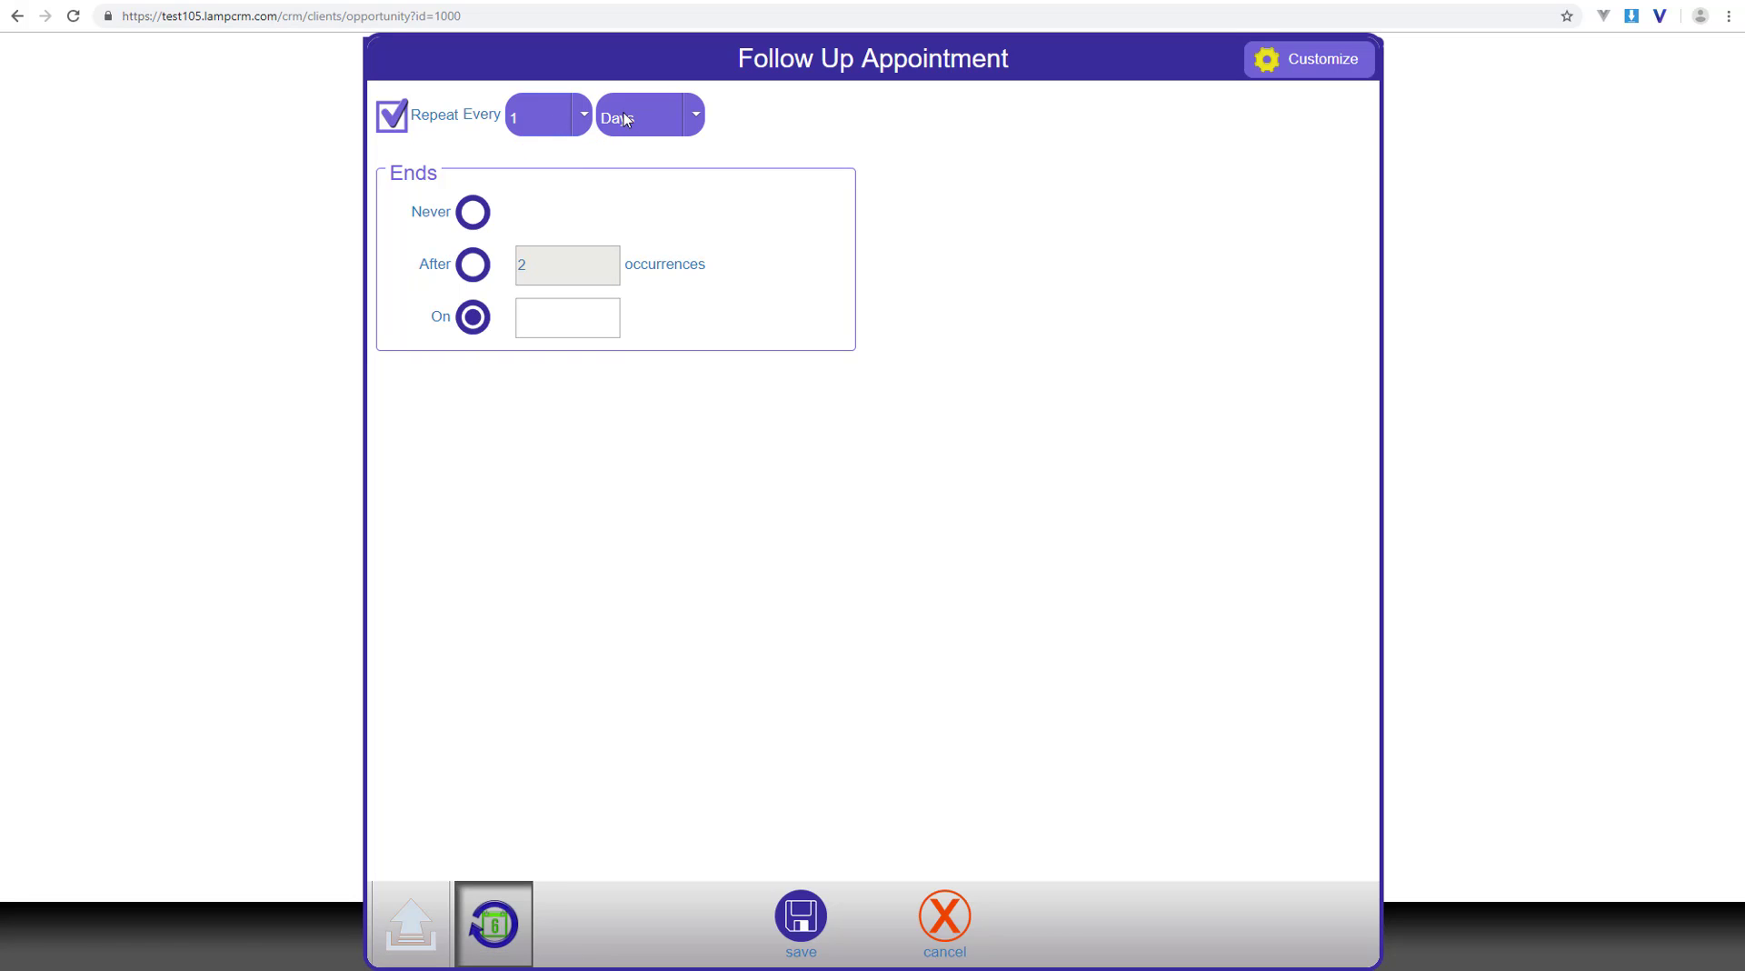
click(660, 116)
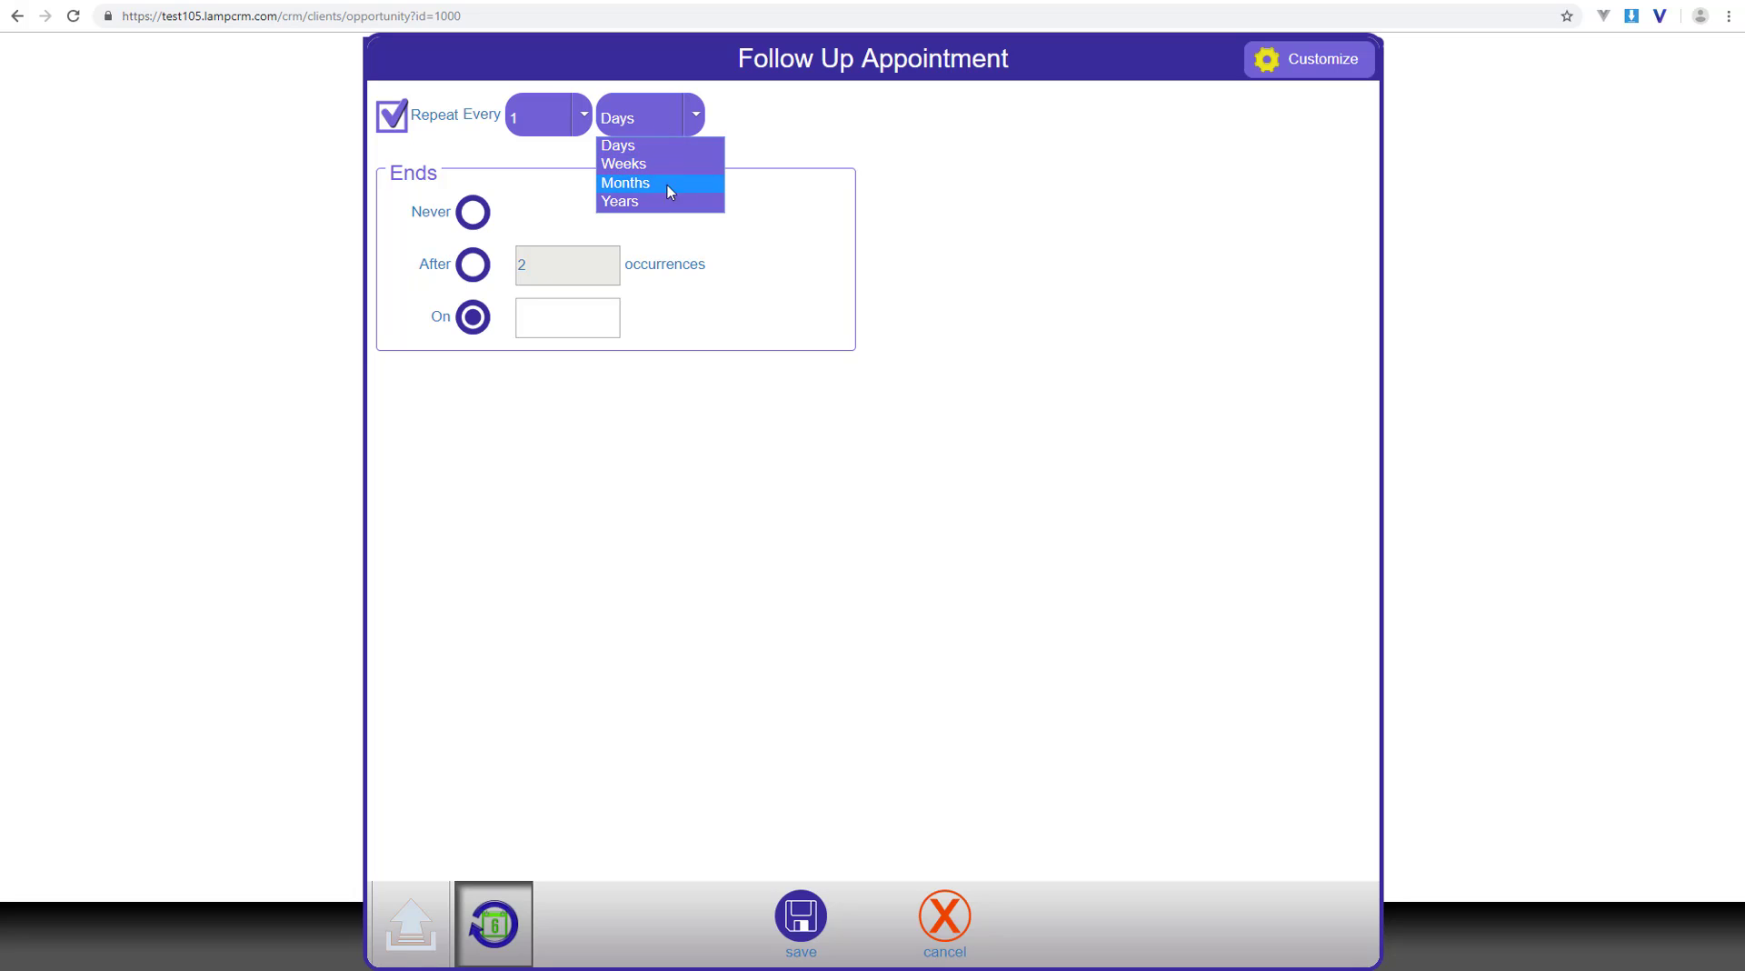
click(396, 117)
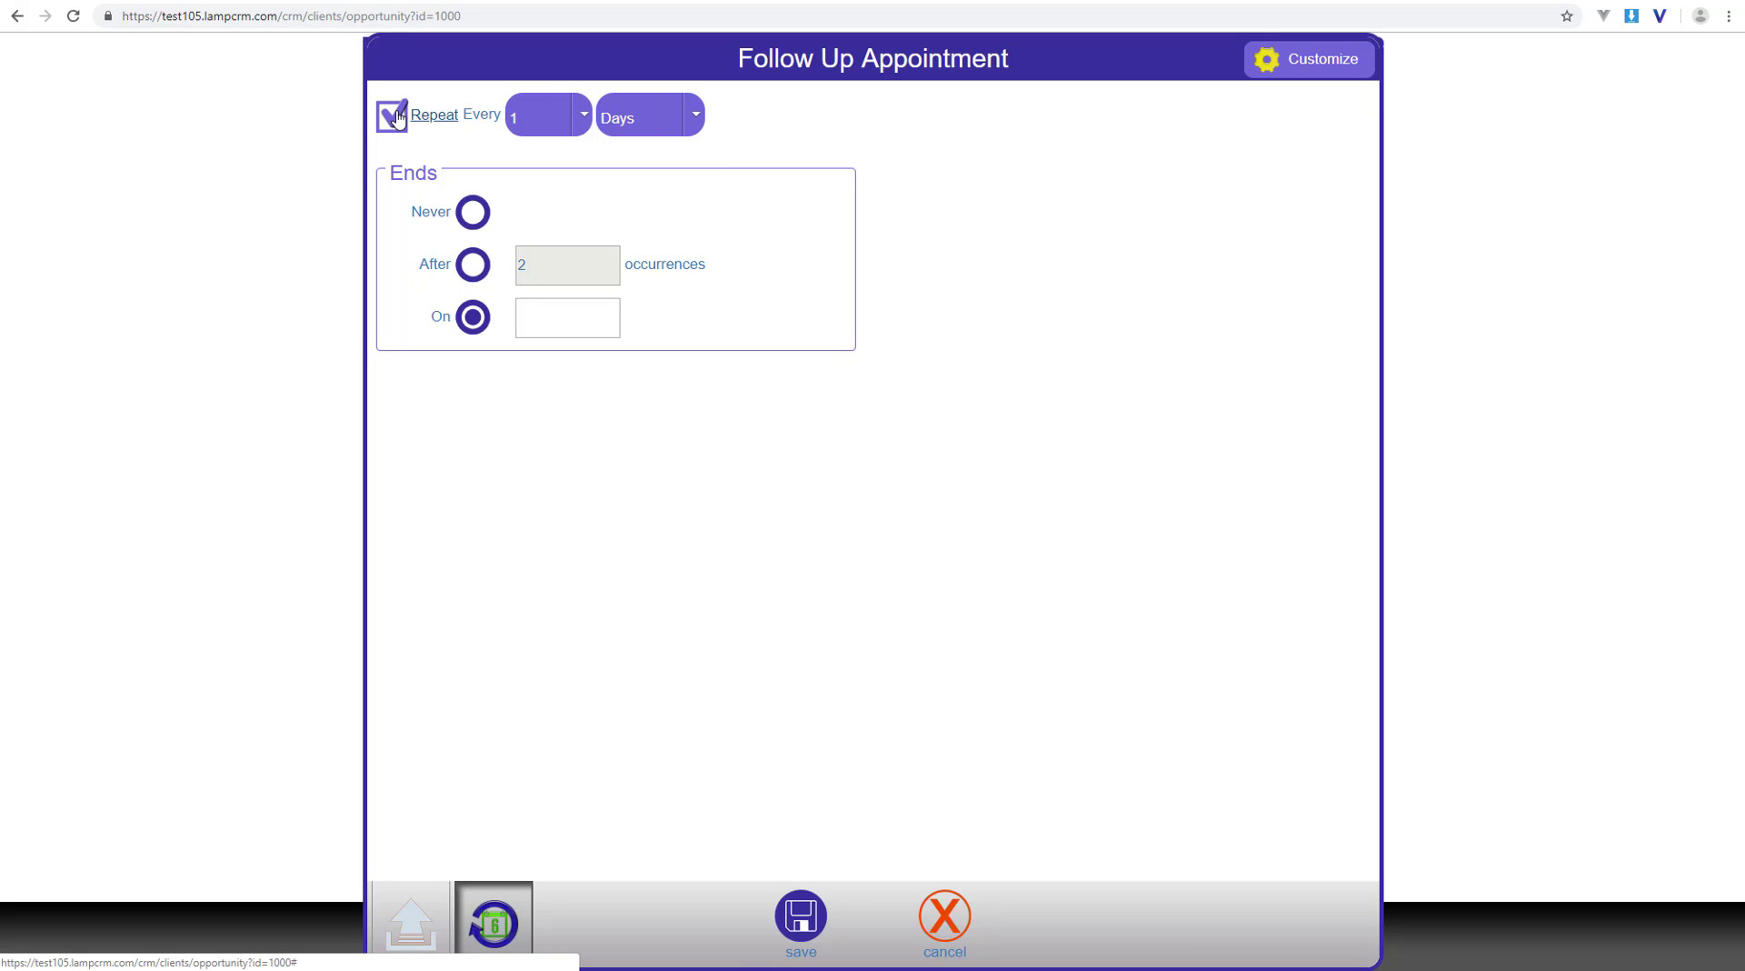
click(396, 116)
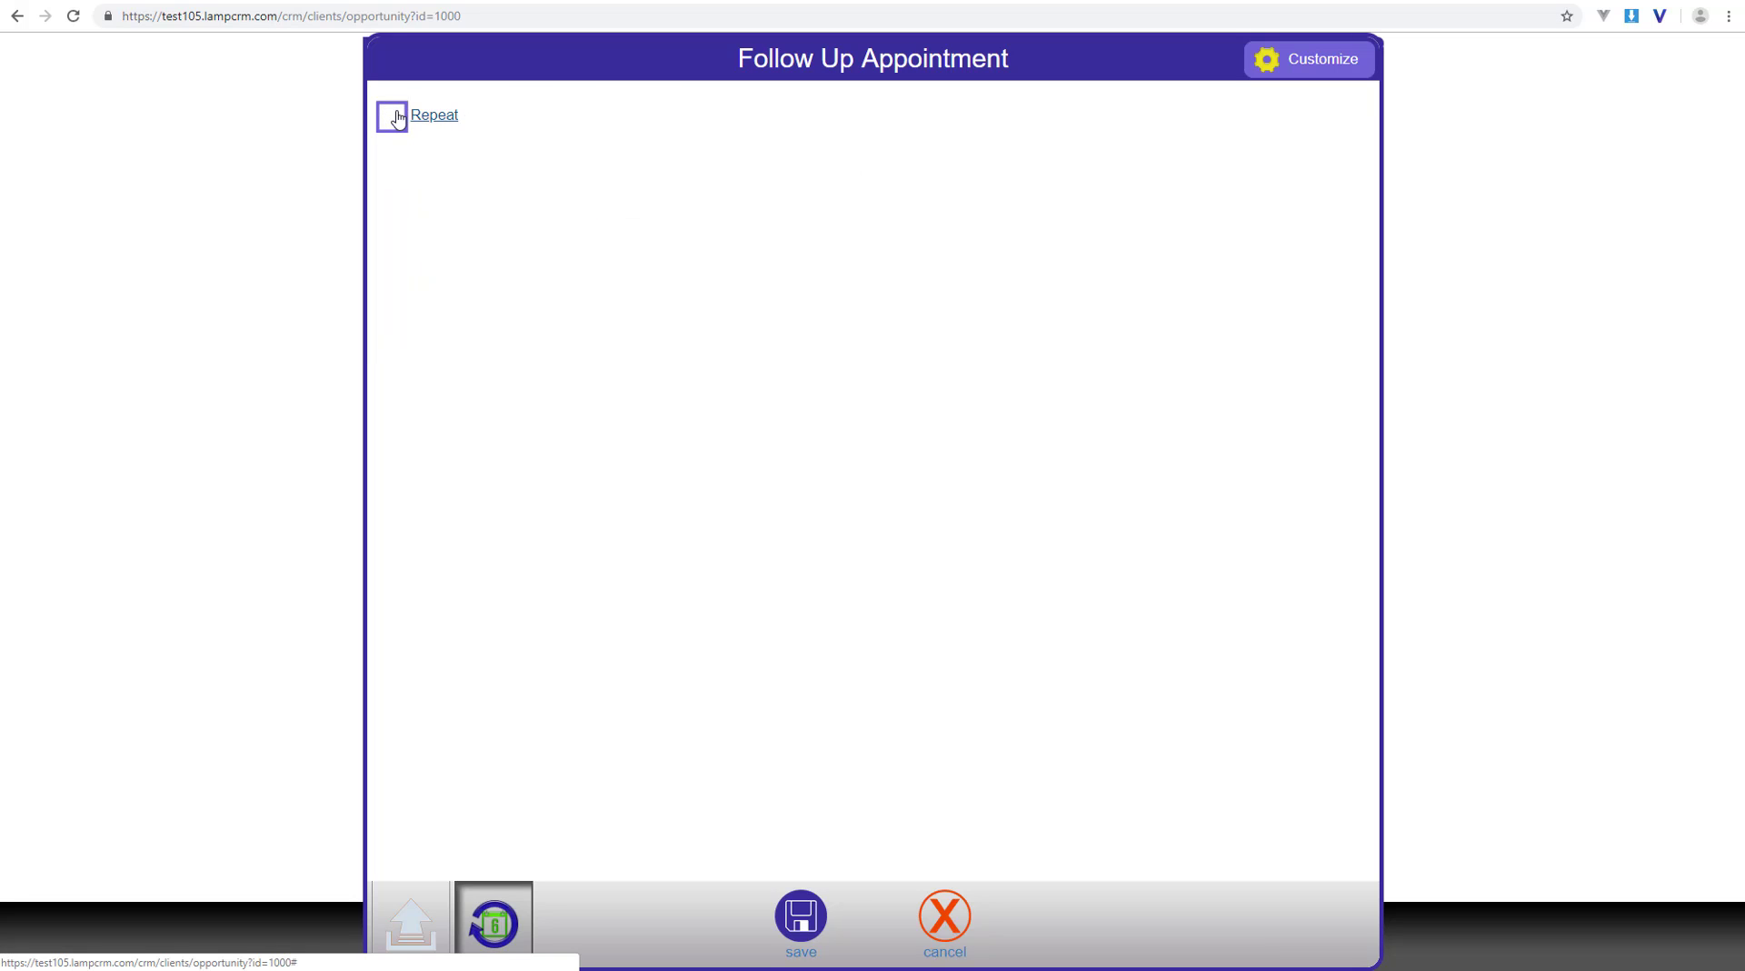
click(421, 927)
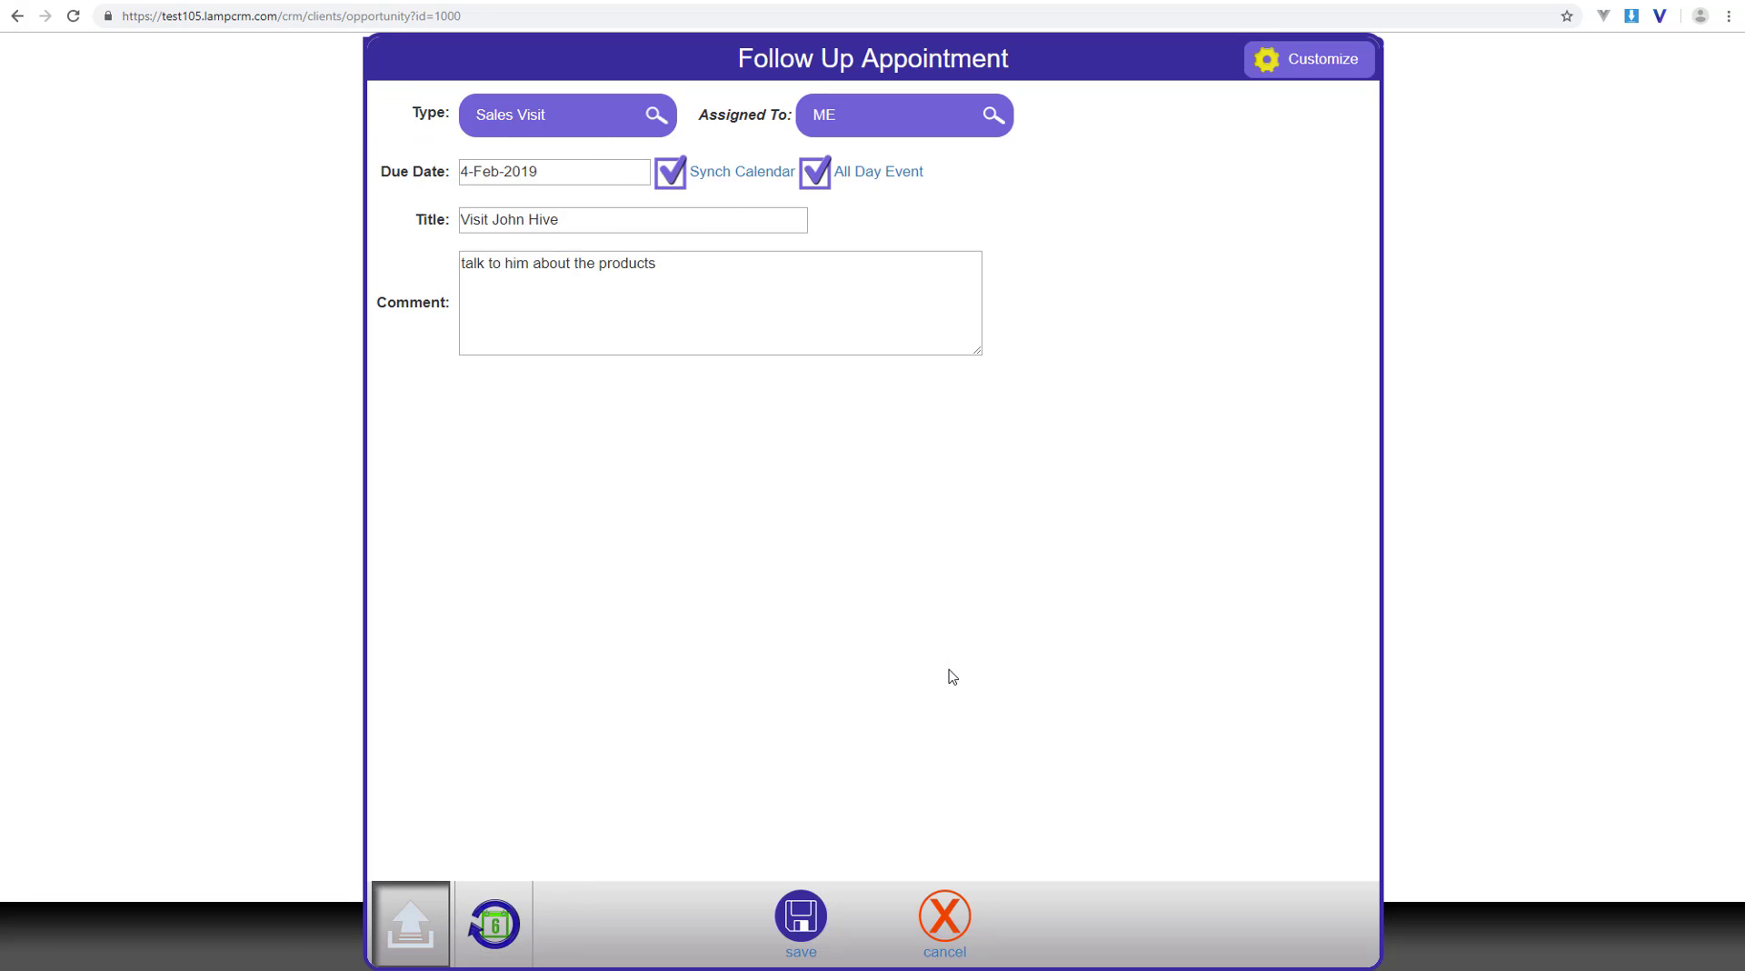
Step: Save the follow-up appointment and open the calendar for it from the opportunity's follow-ups
click(803, 920)
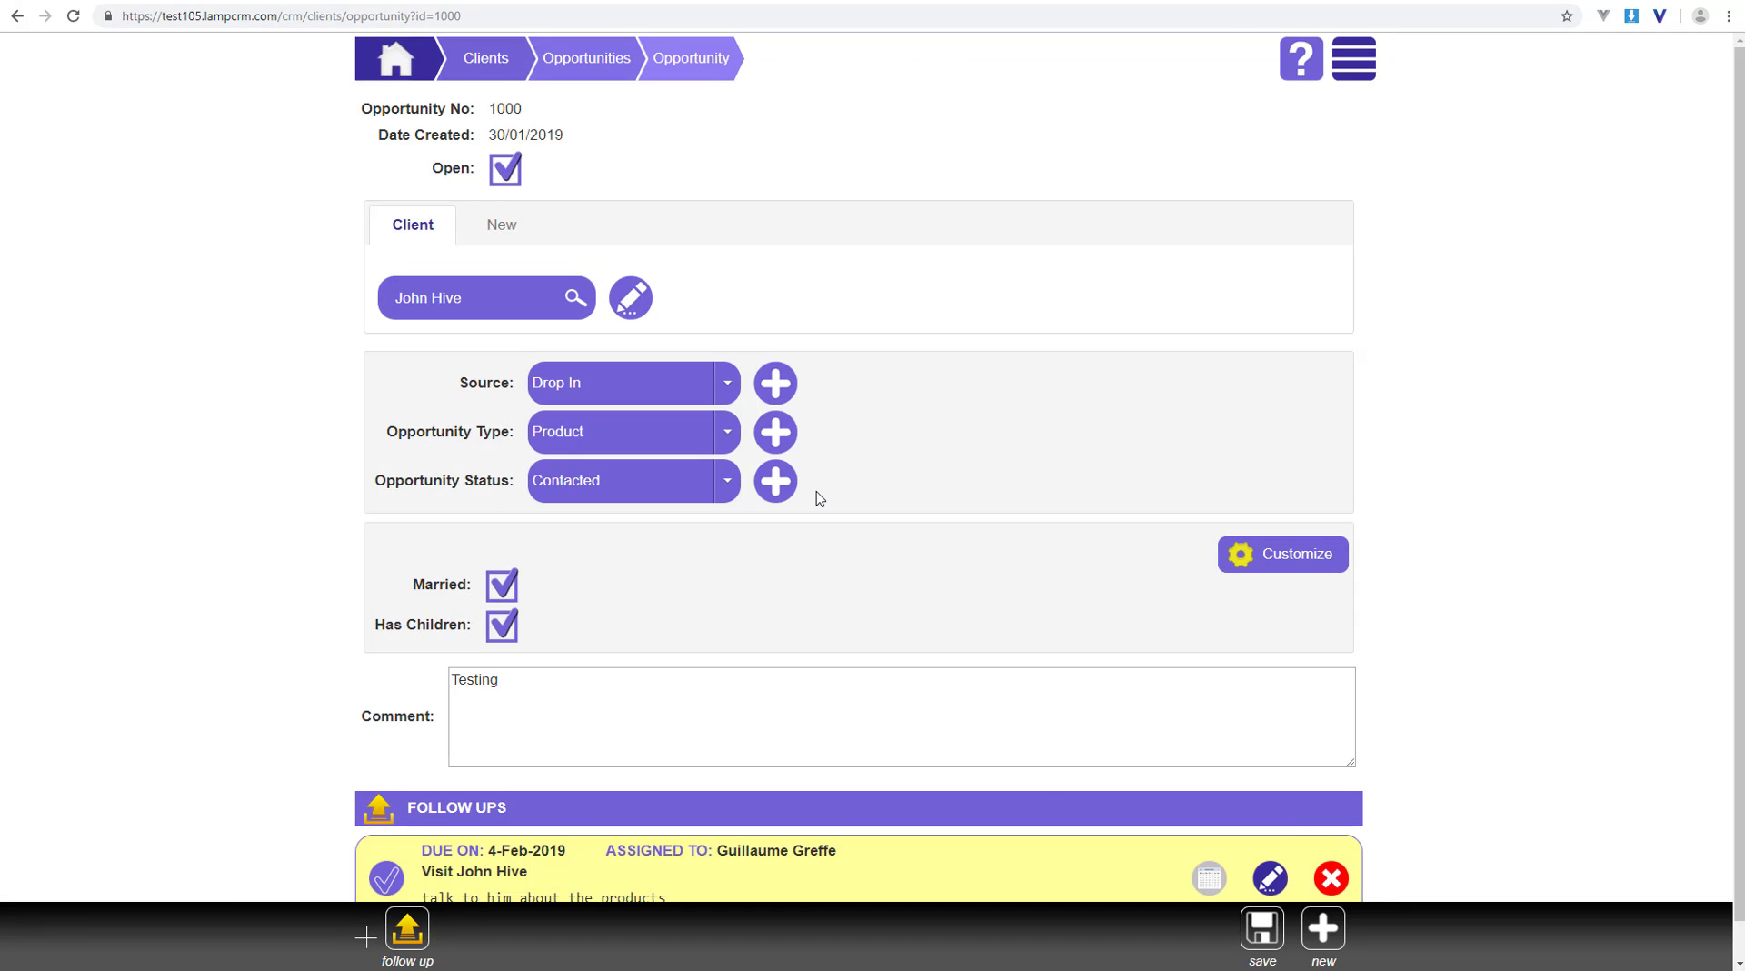
scroll(533, 700, down, 1)
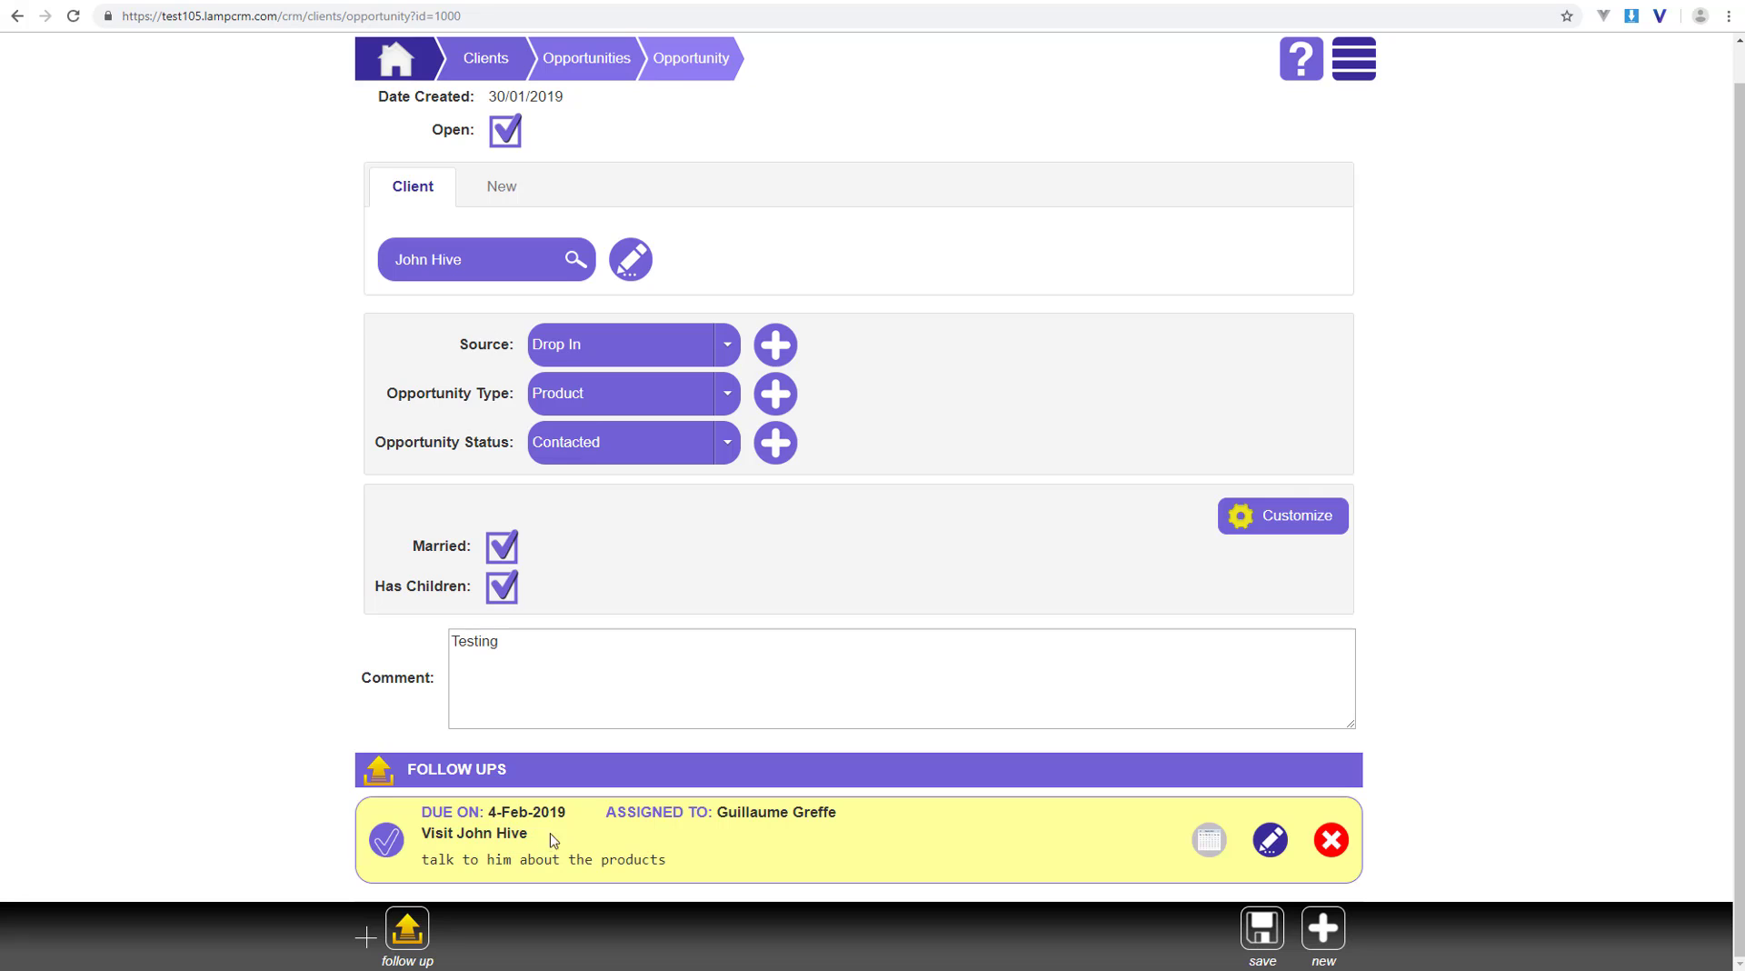
click(1210, 842)
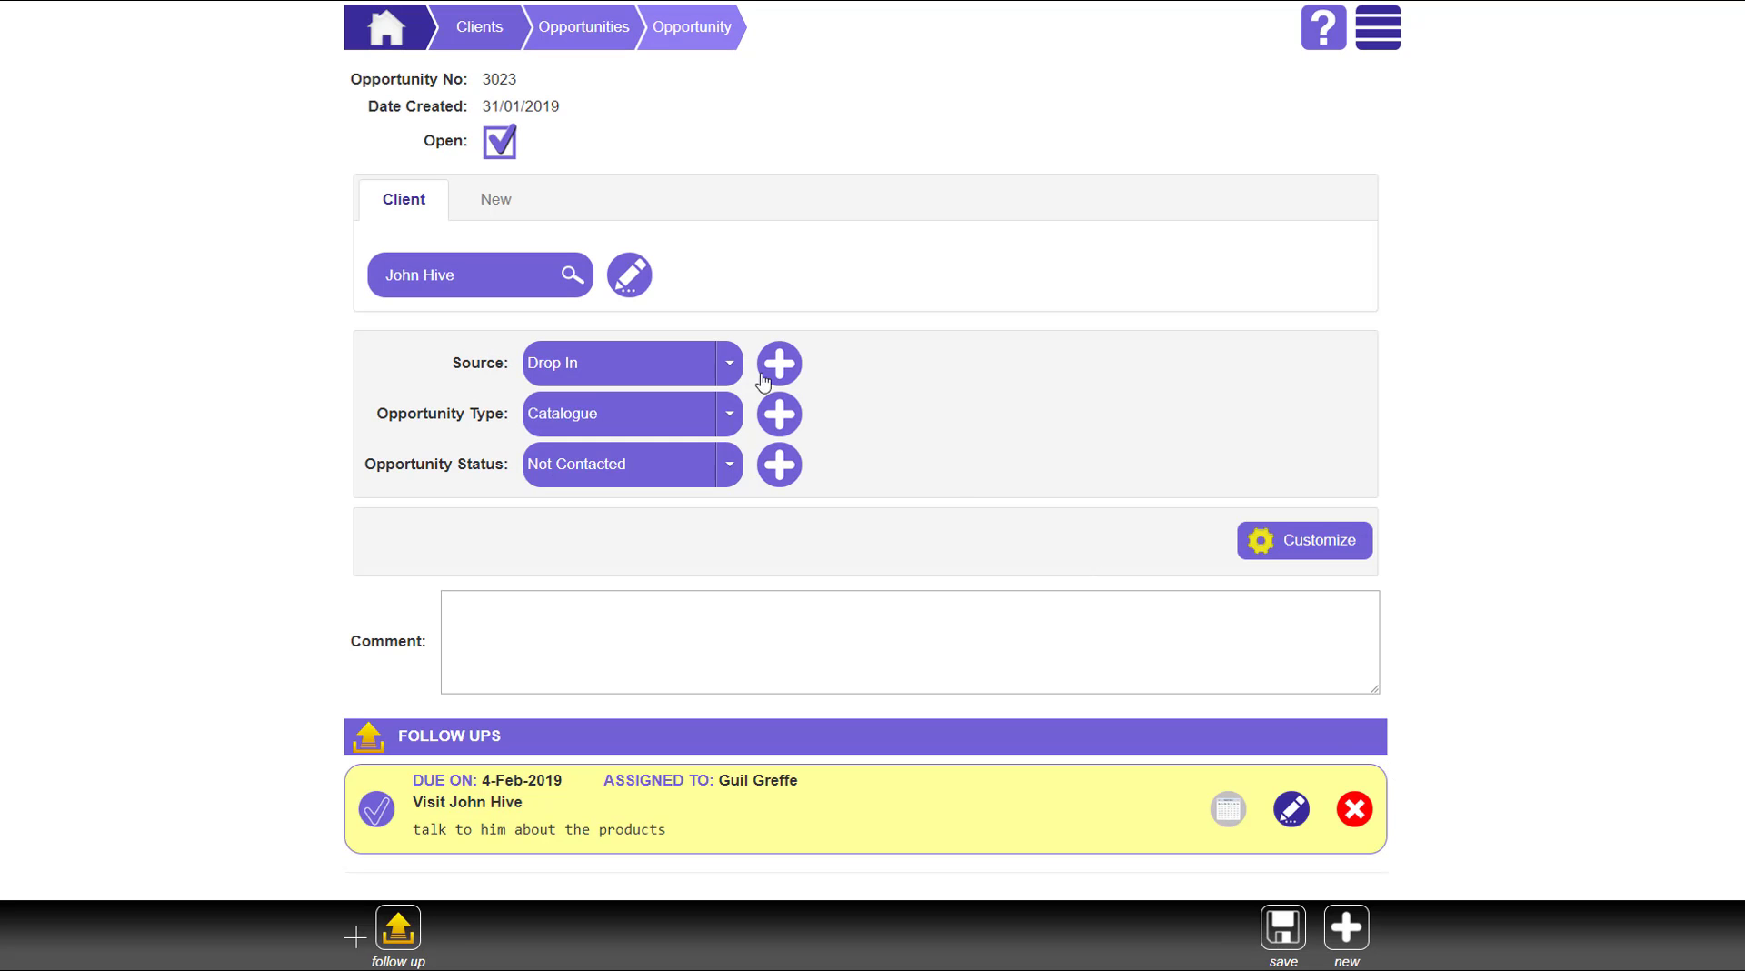
Step: Open the list of incomplete follow-ups and filter it by the due date 05/02/2019
click(393, 37)
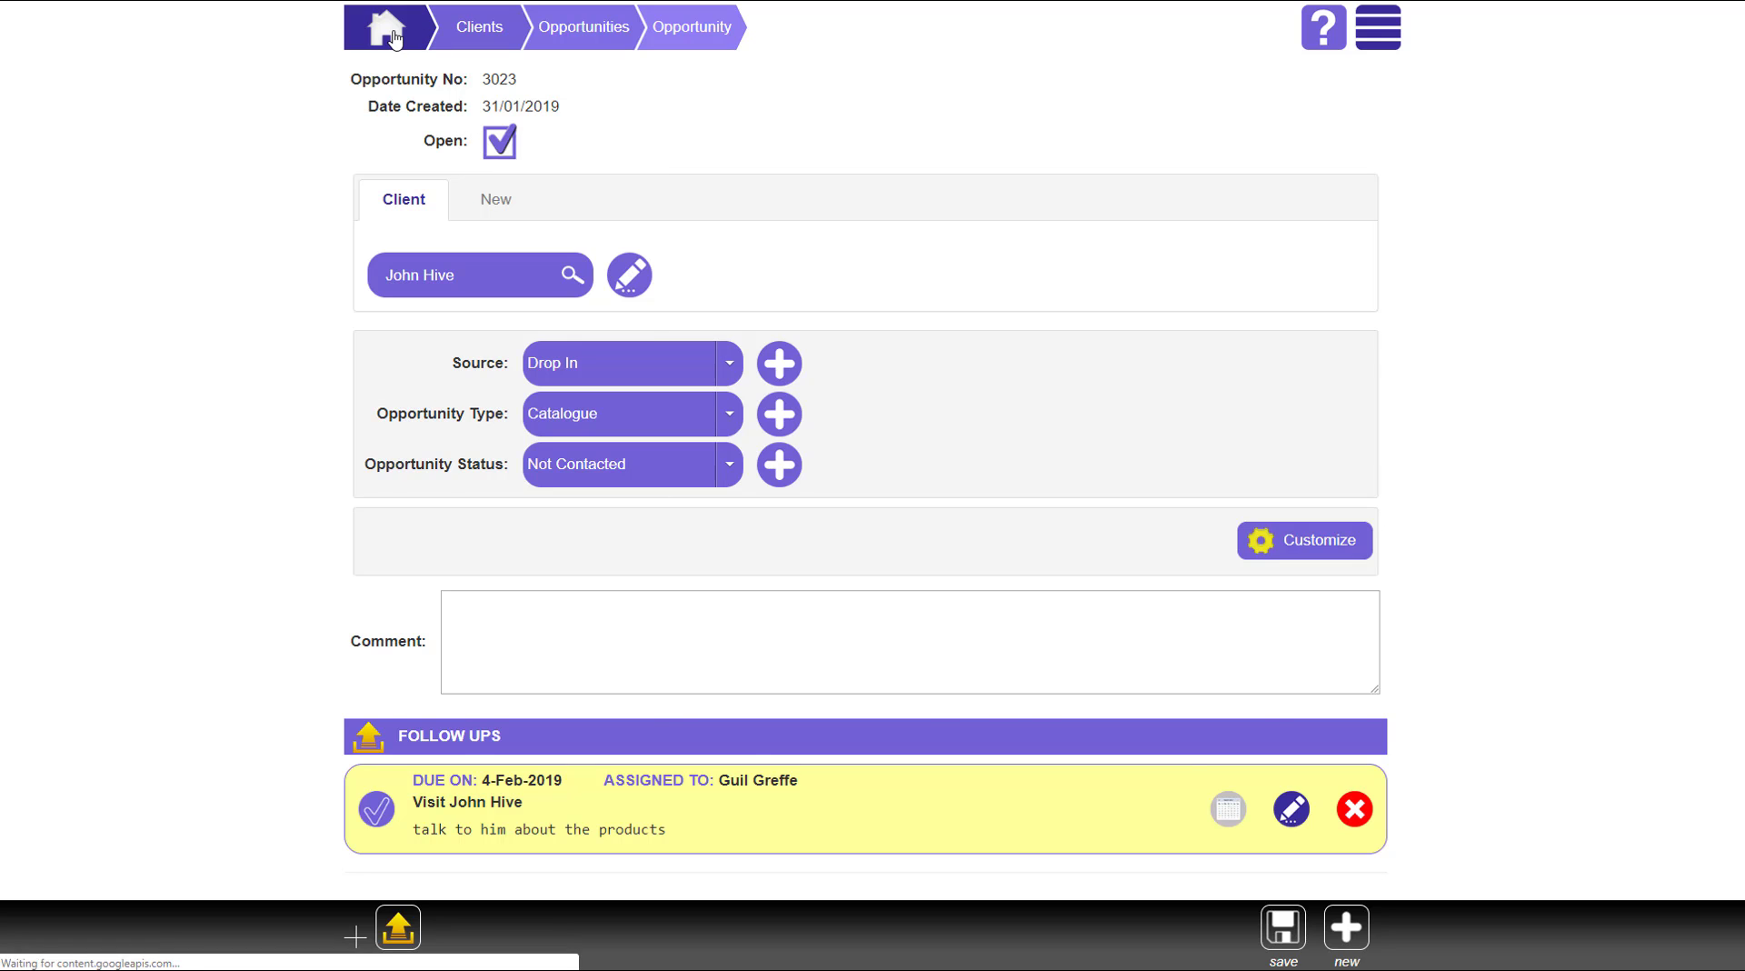
click(1317, 223)
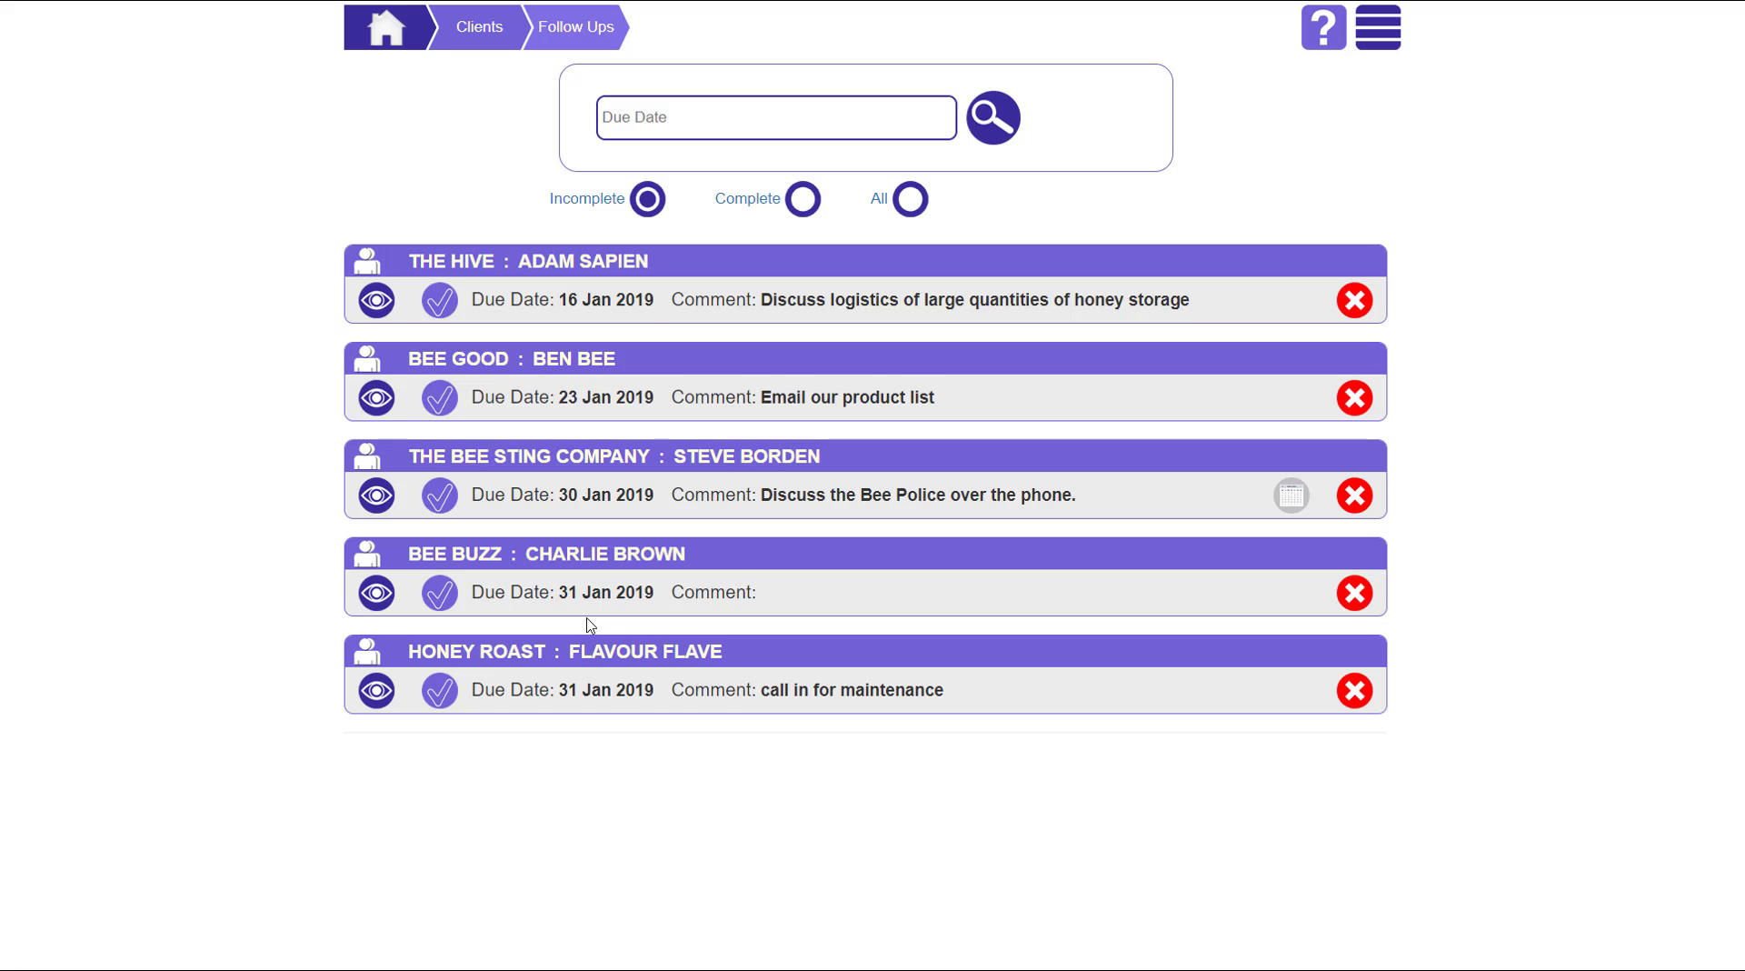
click(654, 119)
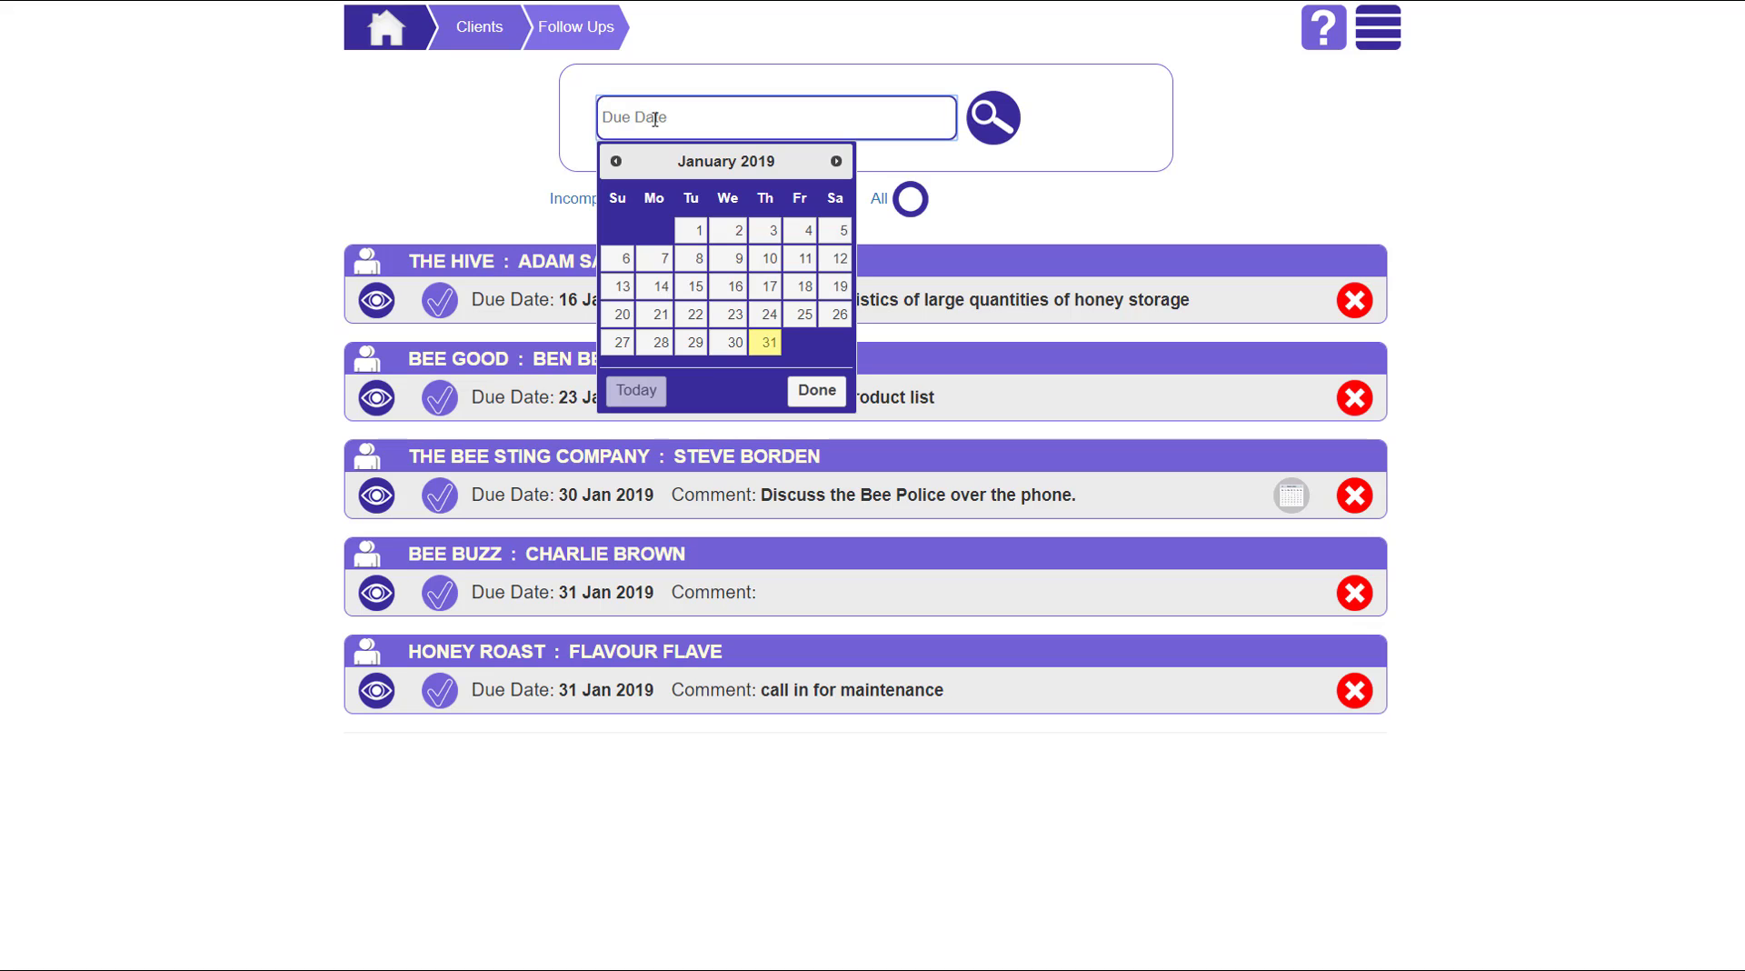
click(835, 162)
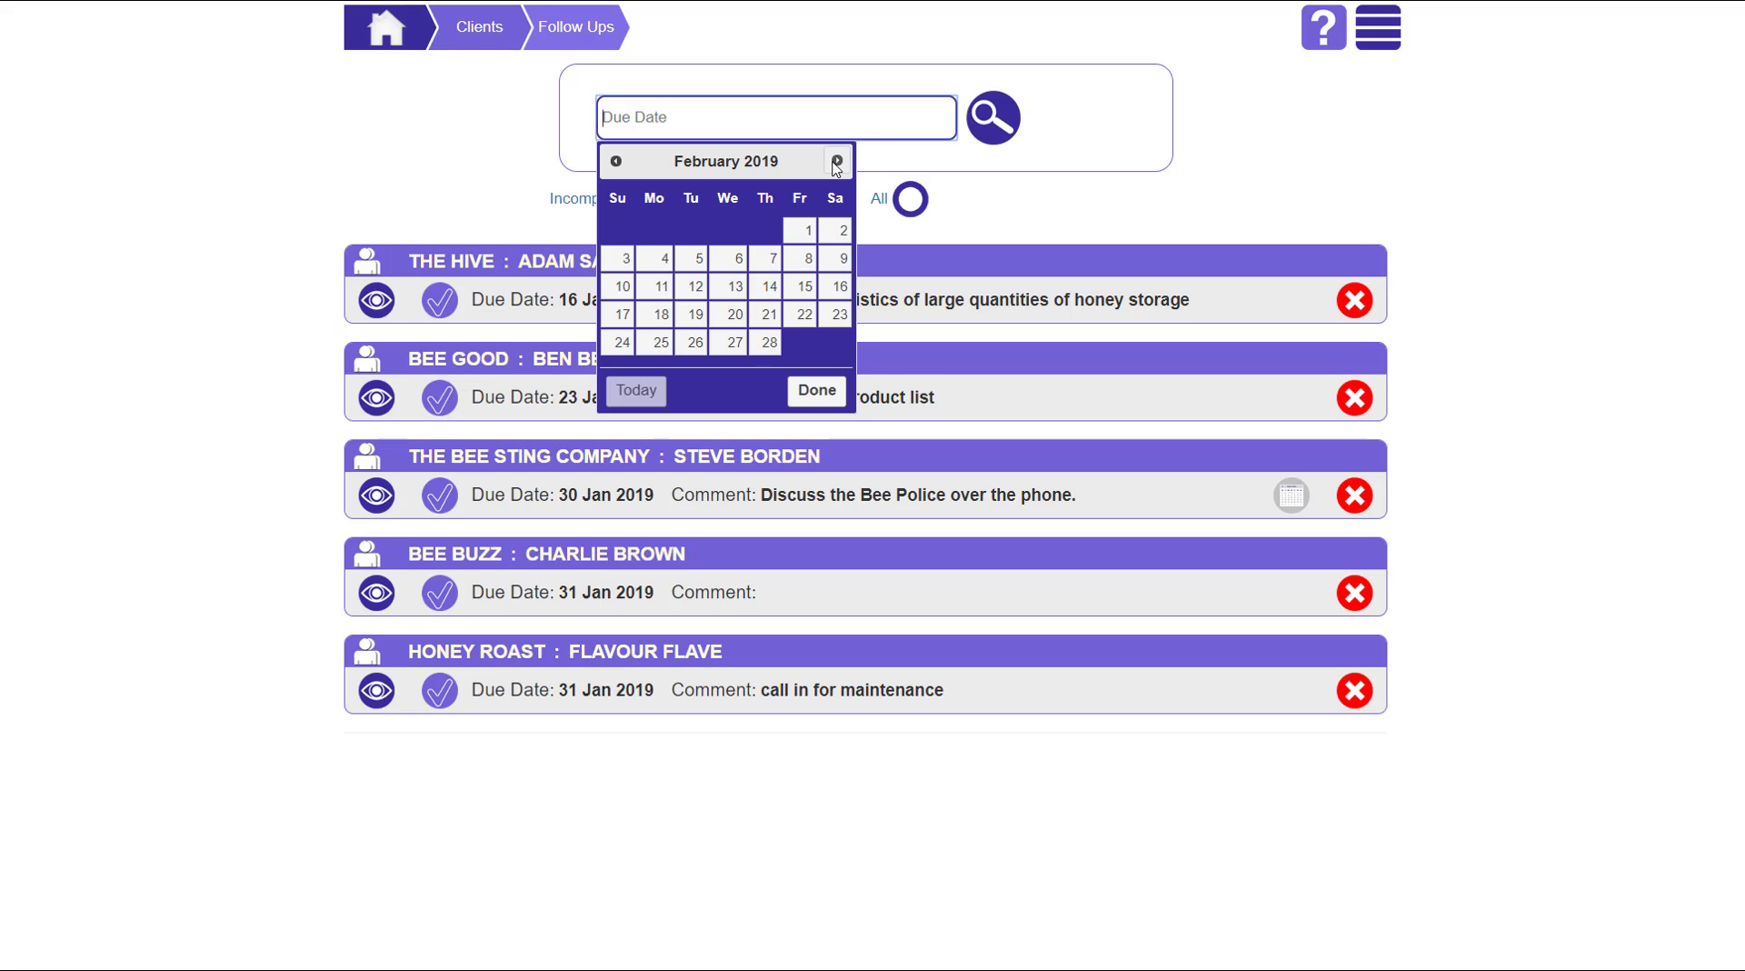
click(691, 261)
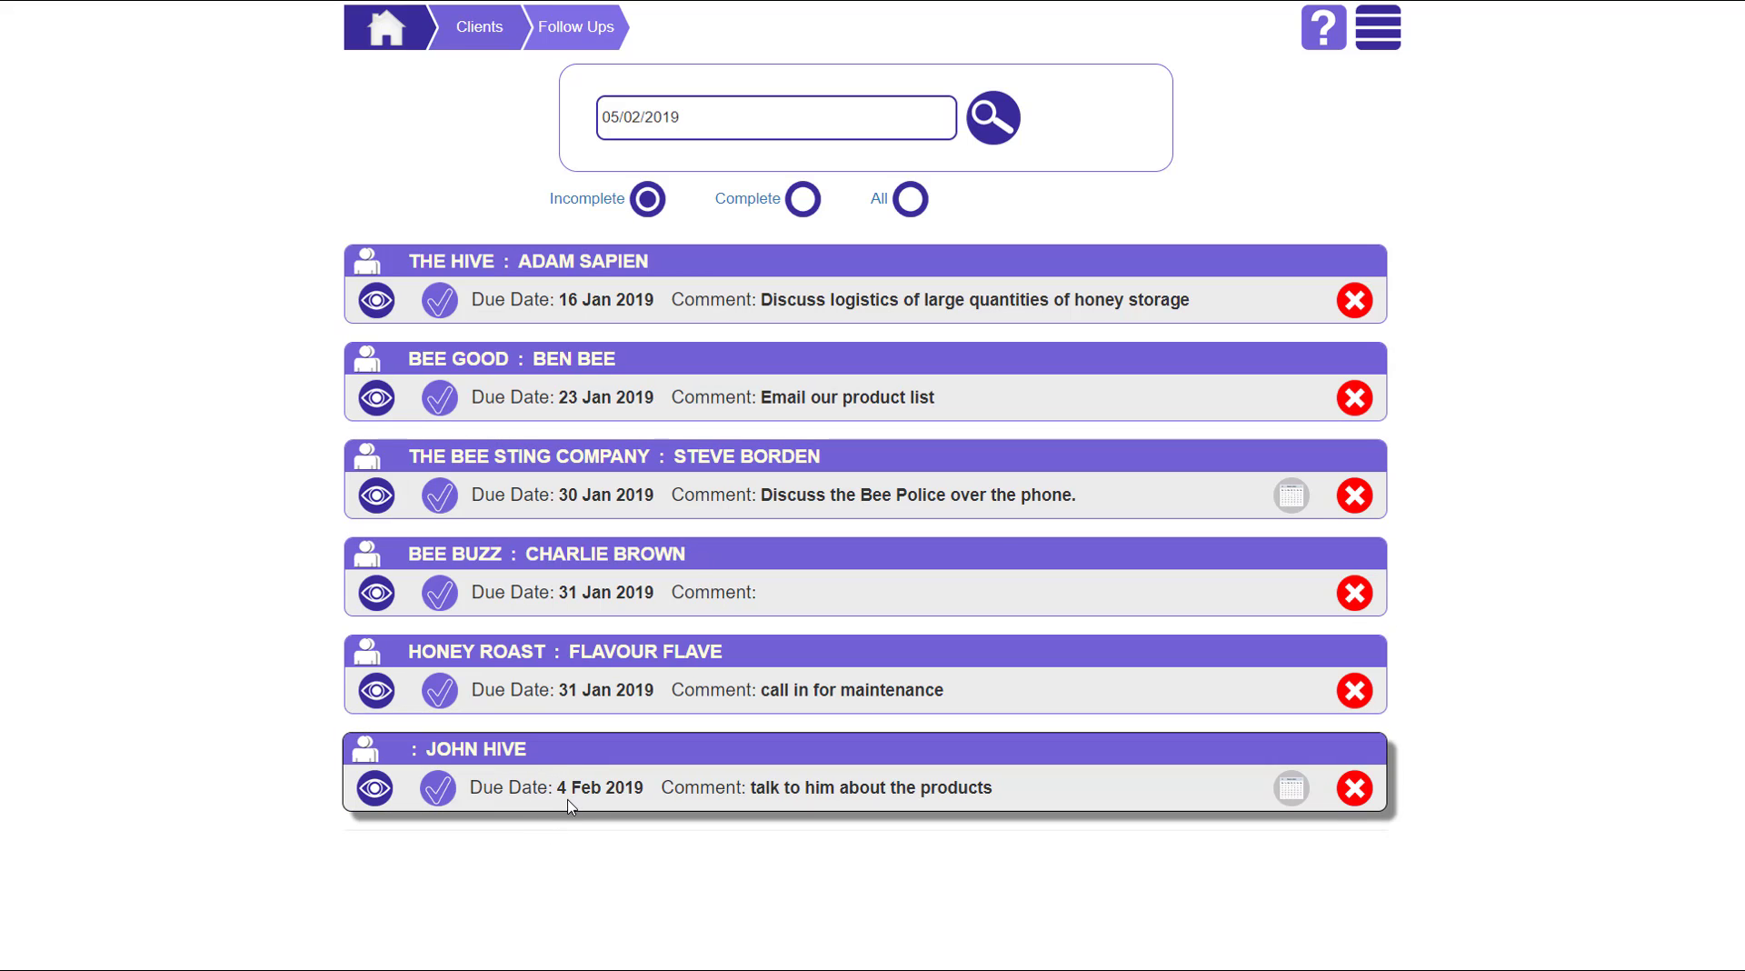
Step: Clear the due date filter from the follow-ups list
click(713, 130)
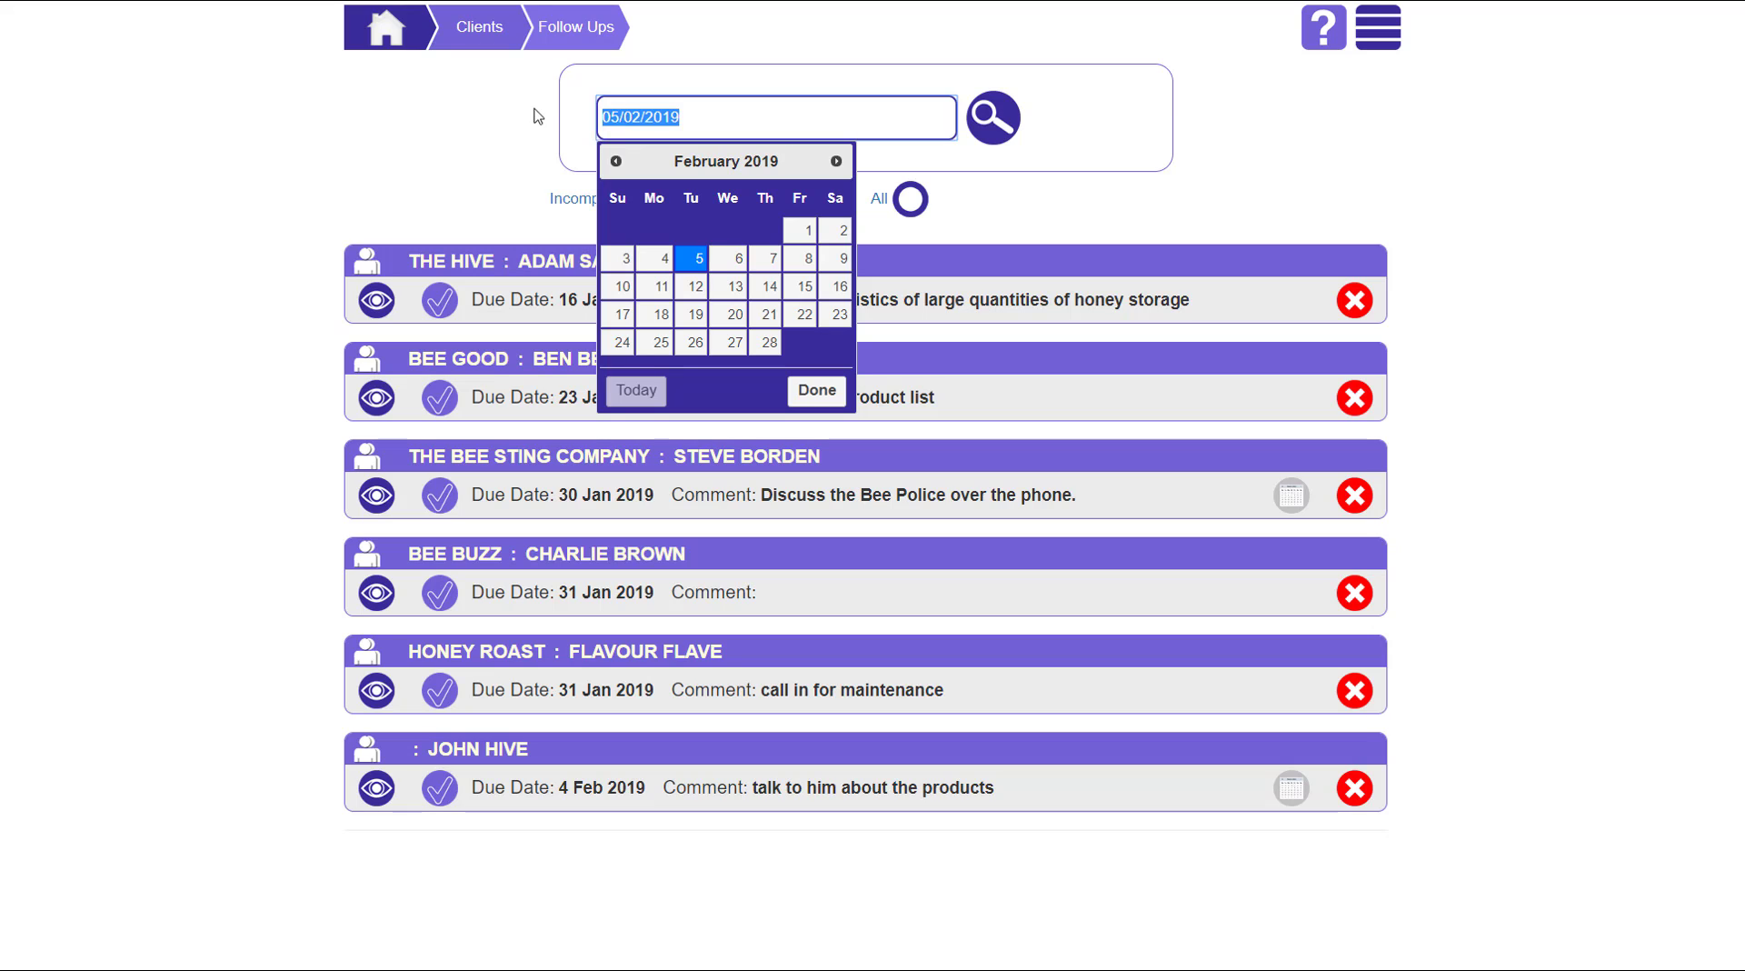
key(BackSpace)
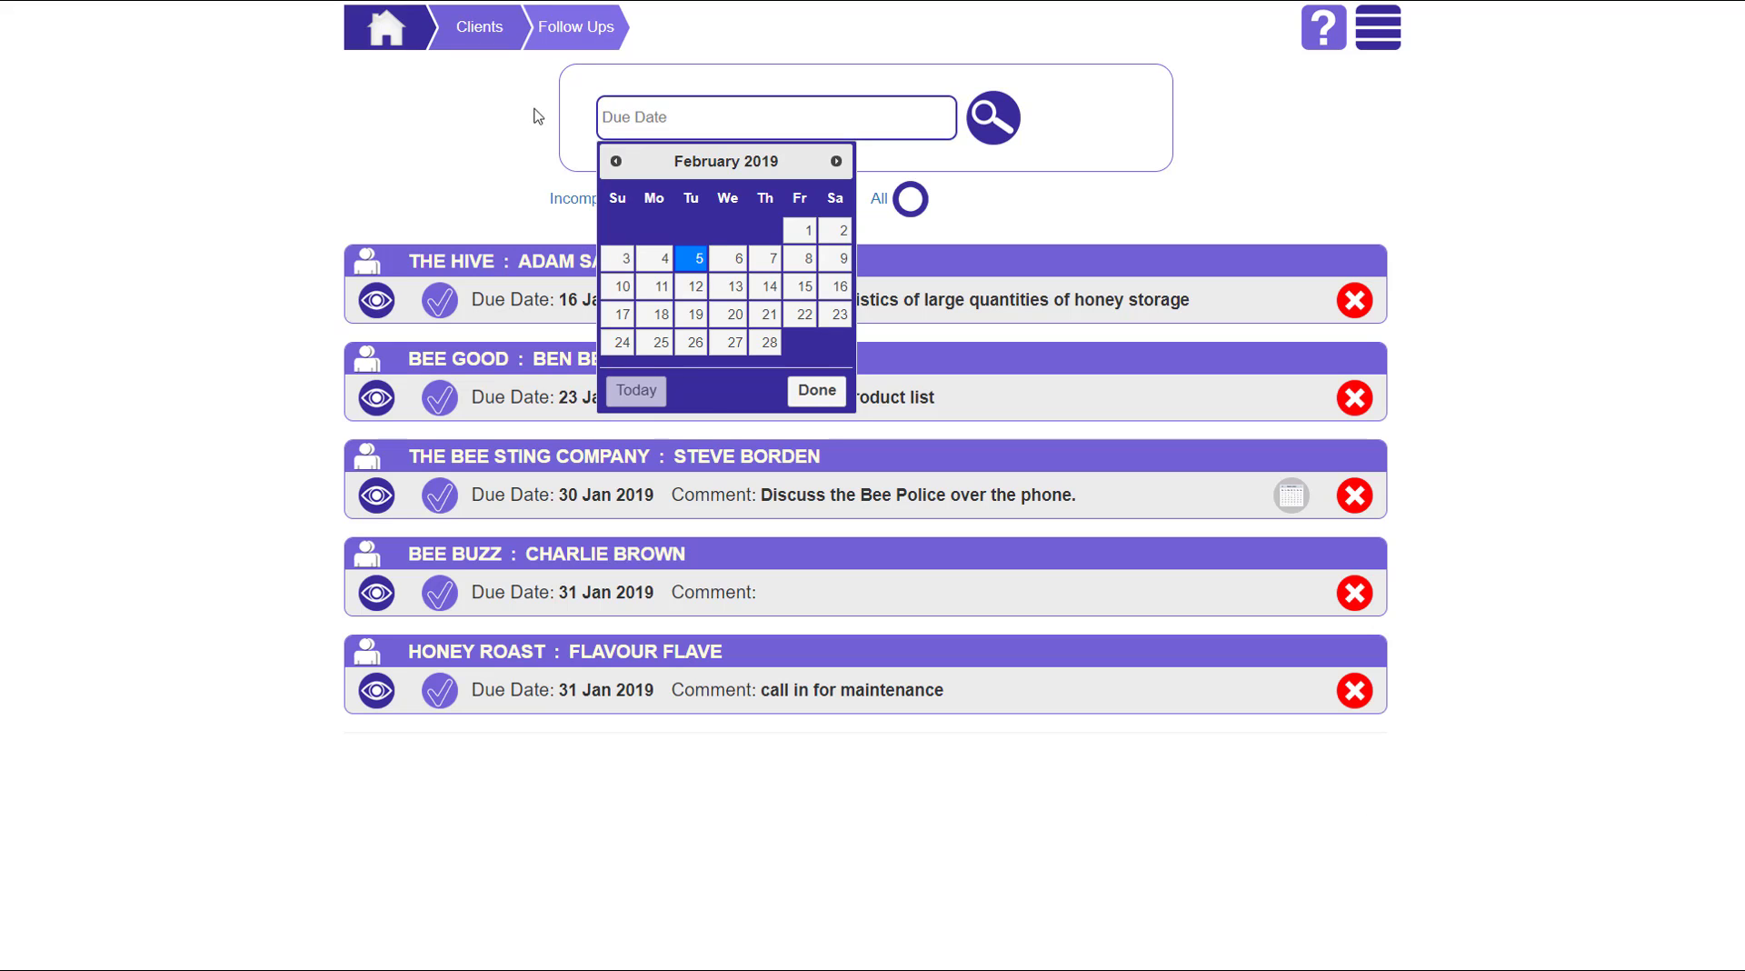
click(535, 111)
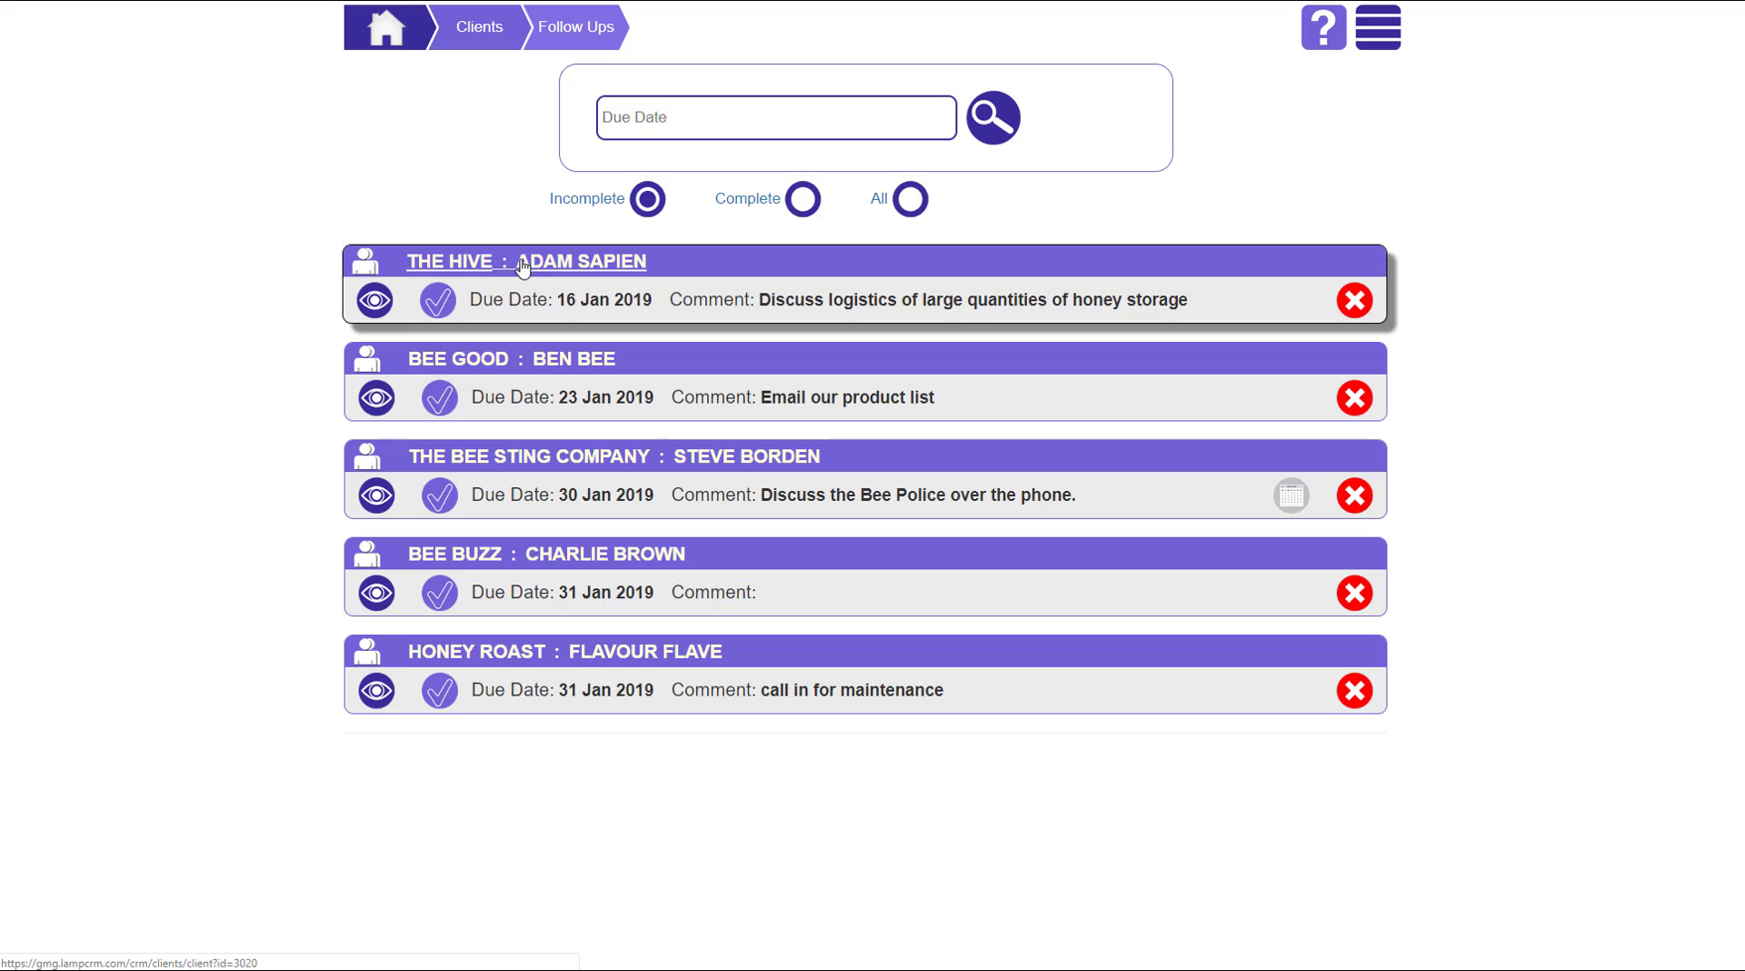
Step: View The Hive's follow-up due 16 Jan 2019 and advance to the next one in the queue
click(375, 303)
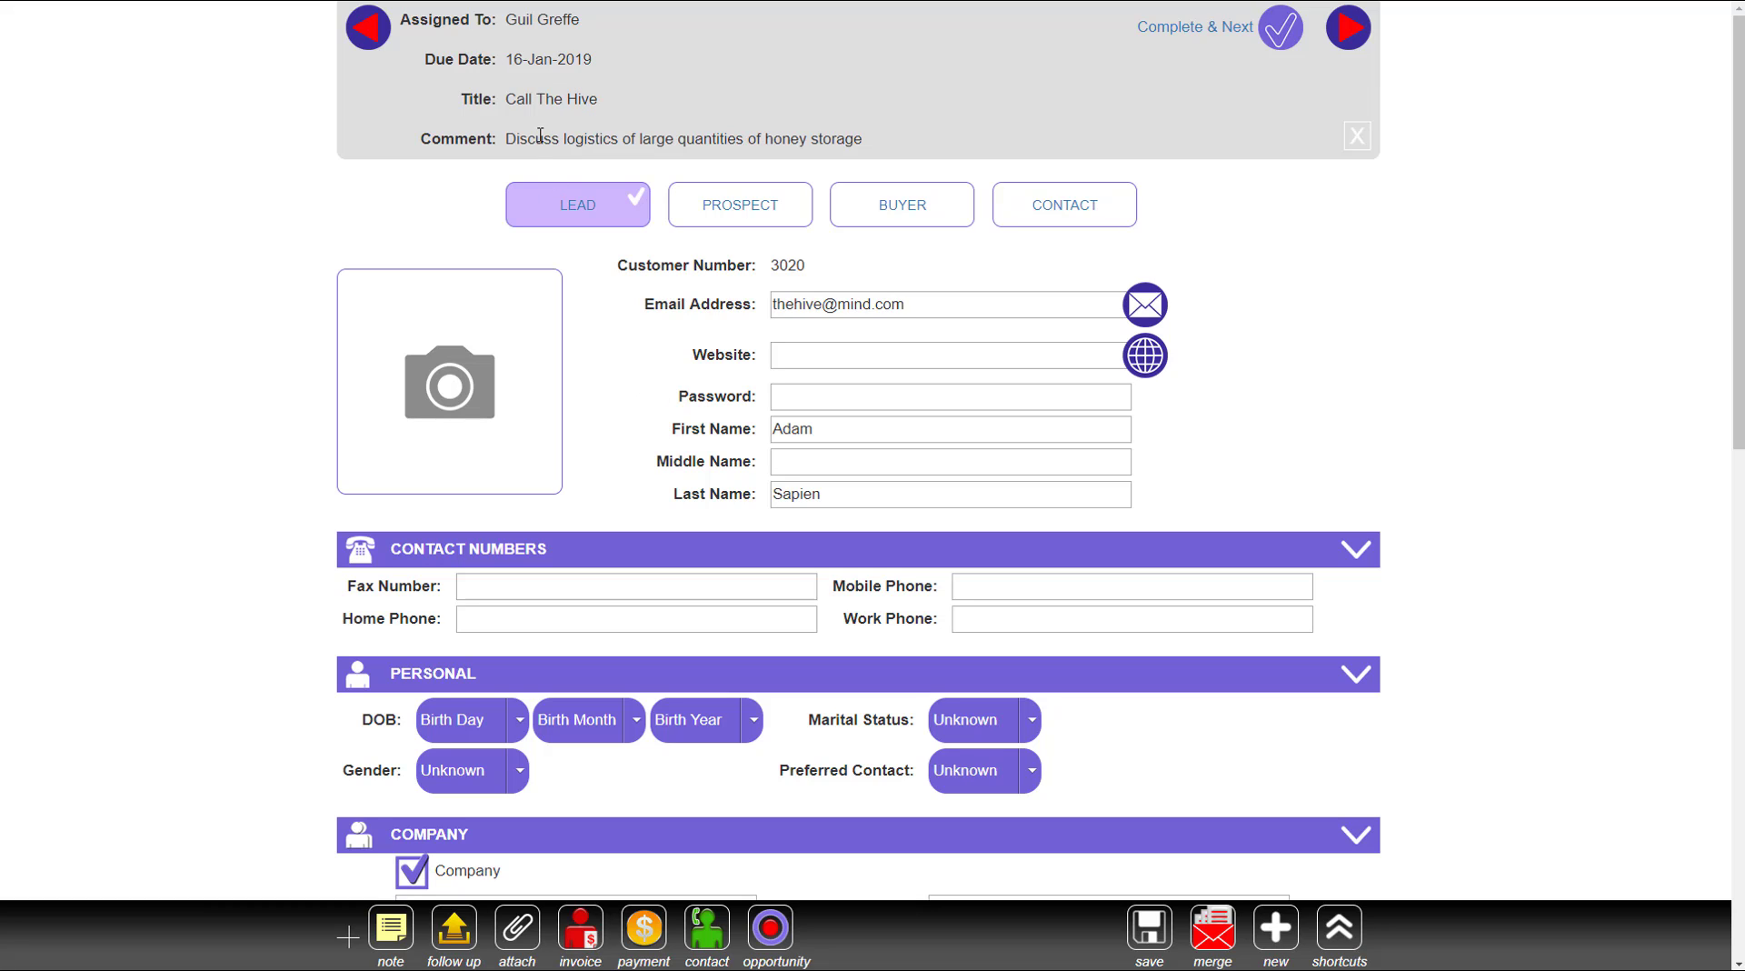
click(1350, 32)
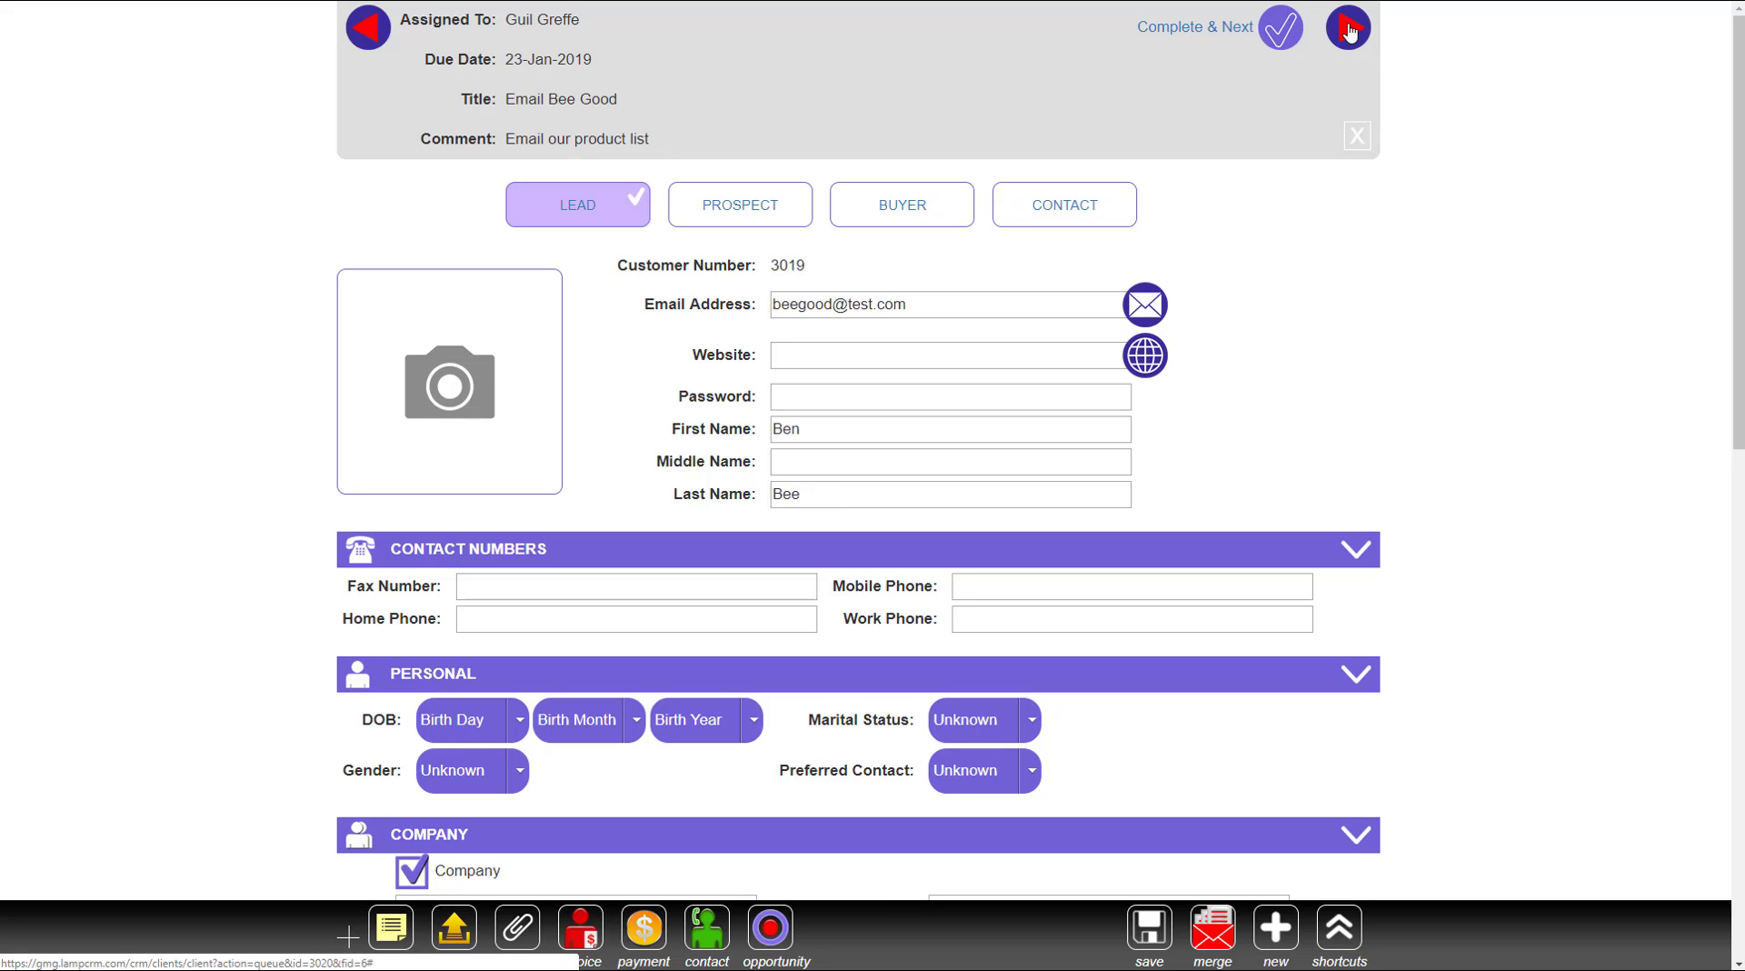
Step: Browse forward through the follow-up queue to the one due 31-Jan-2019, and return to The Hive's follow-up at the beginning
click(1349, 32)
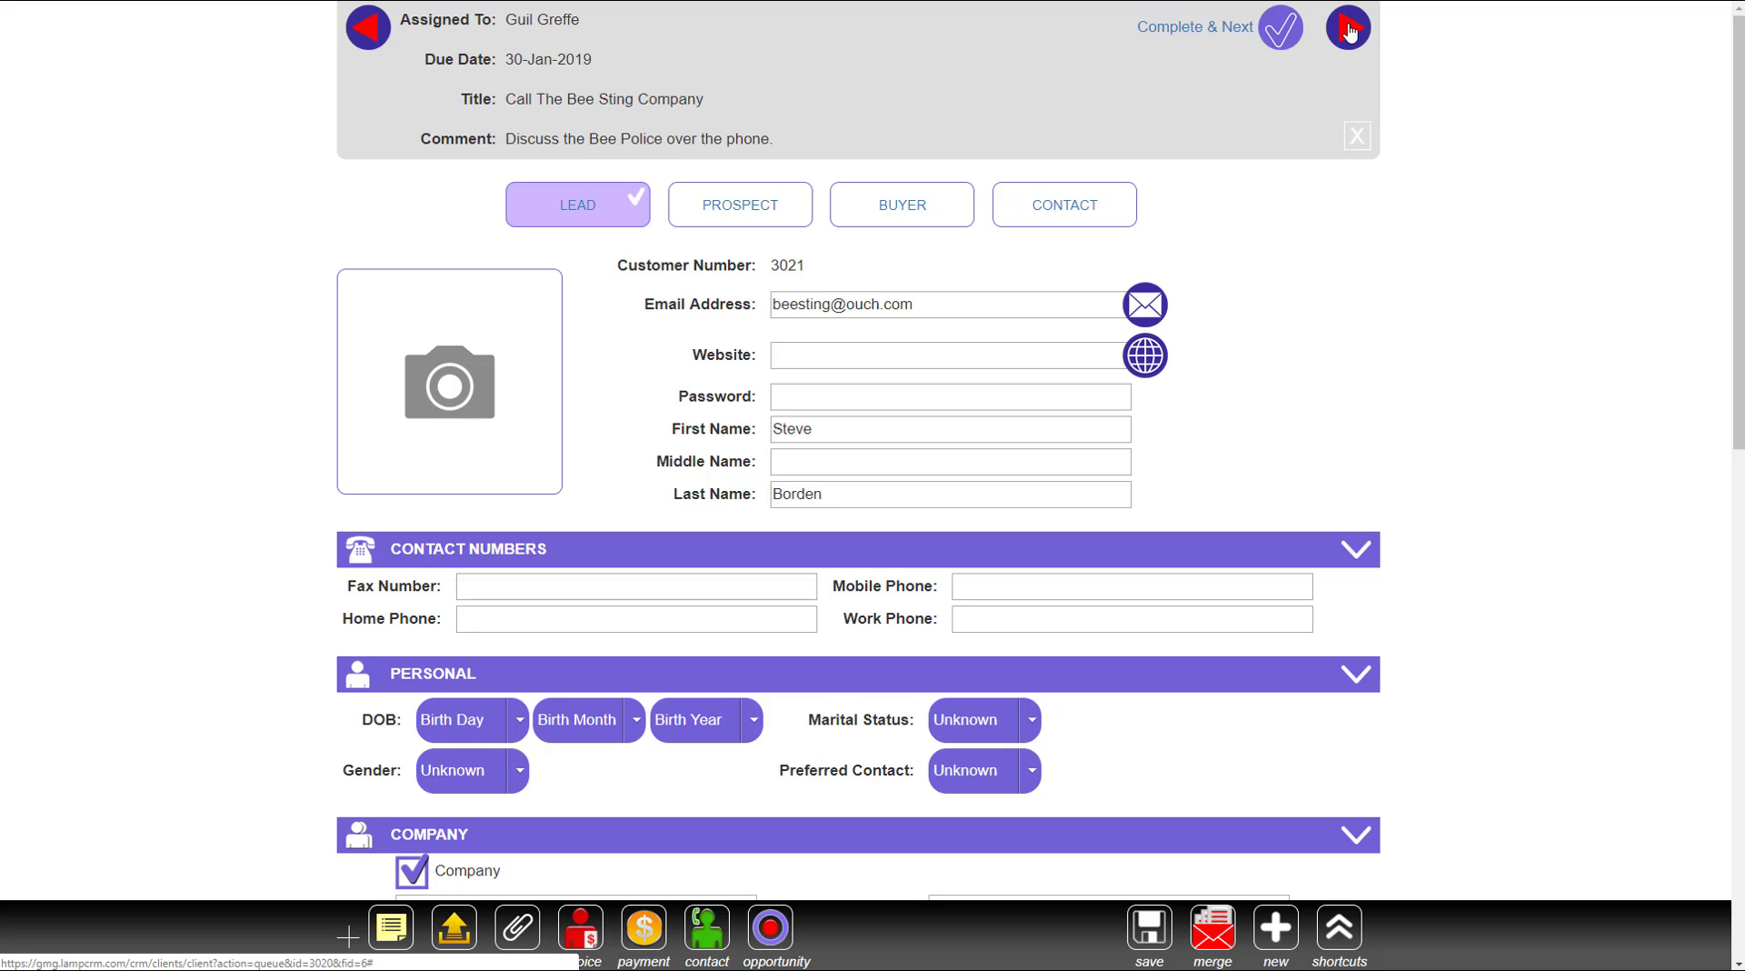
click(1350, 32)
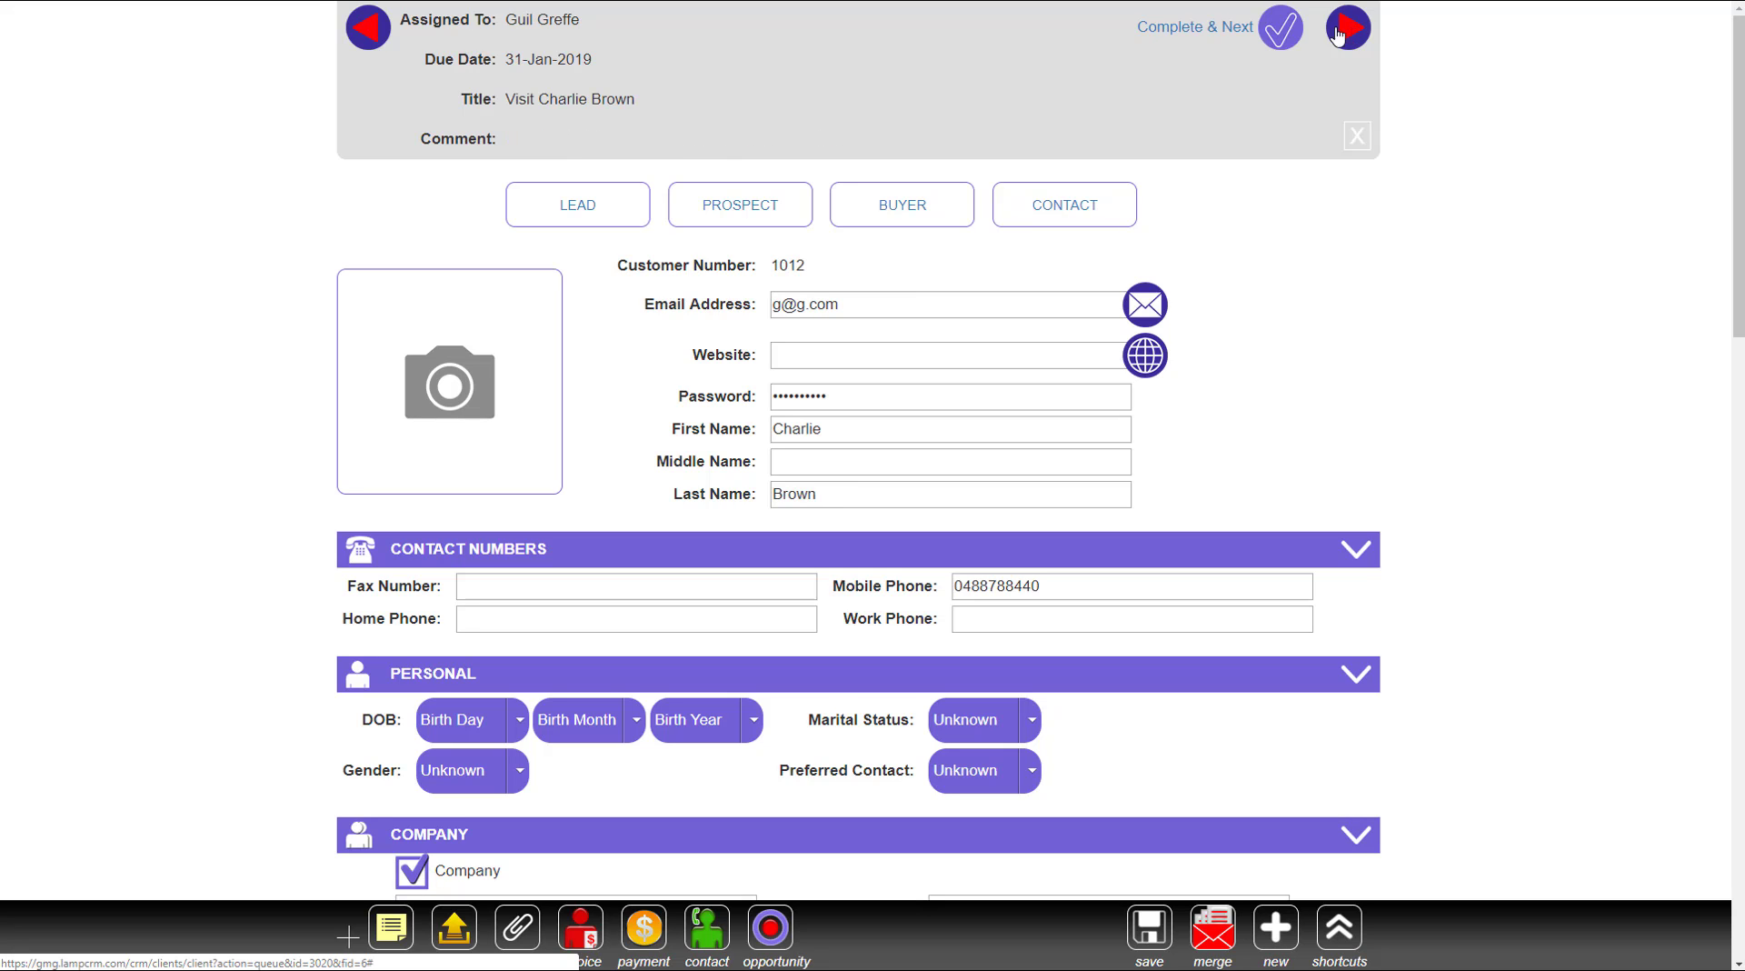
click(370, 30)
click(370, 30)
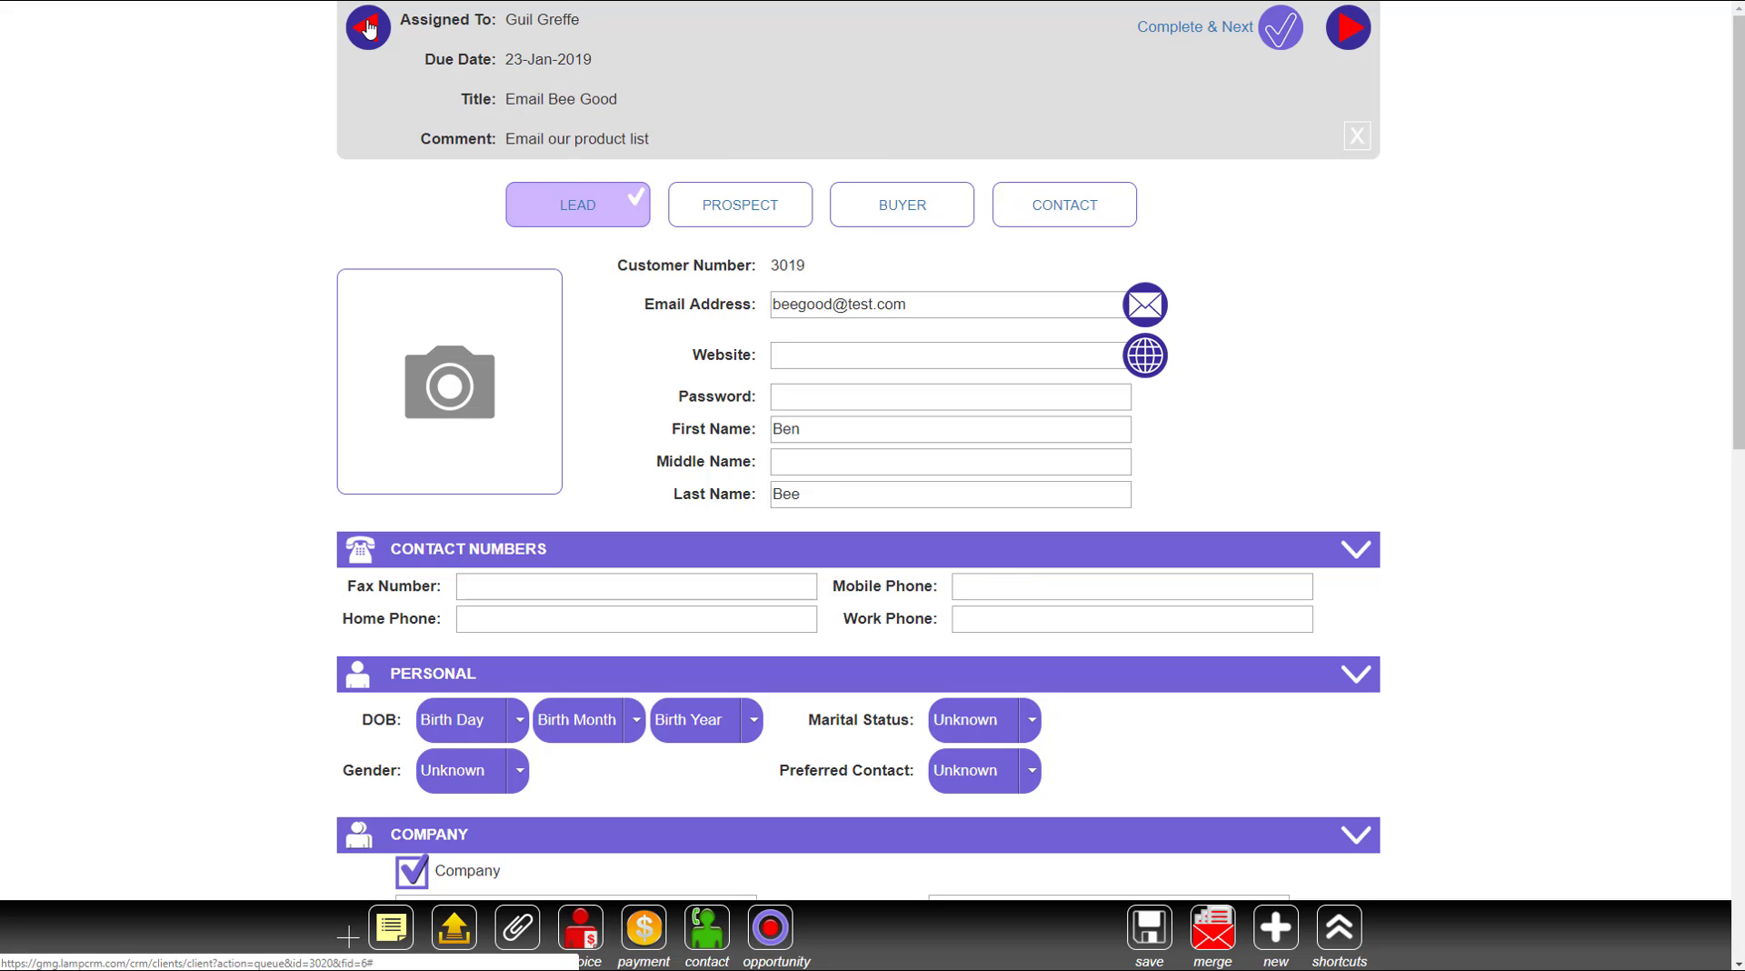
click(370, 30)
click(370, 30)
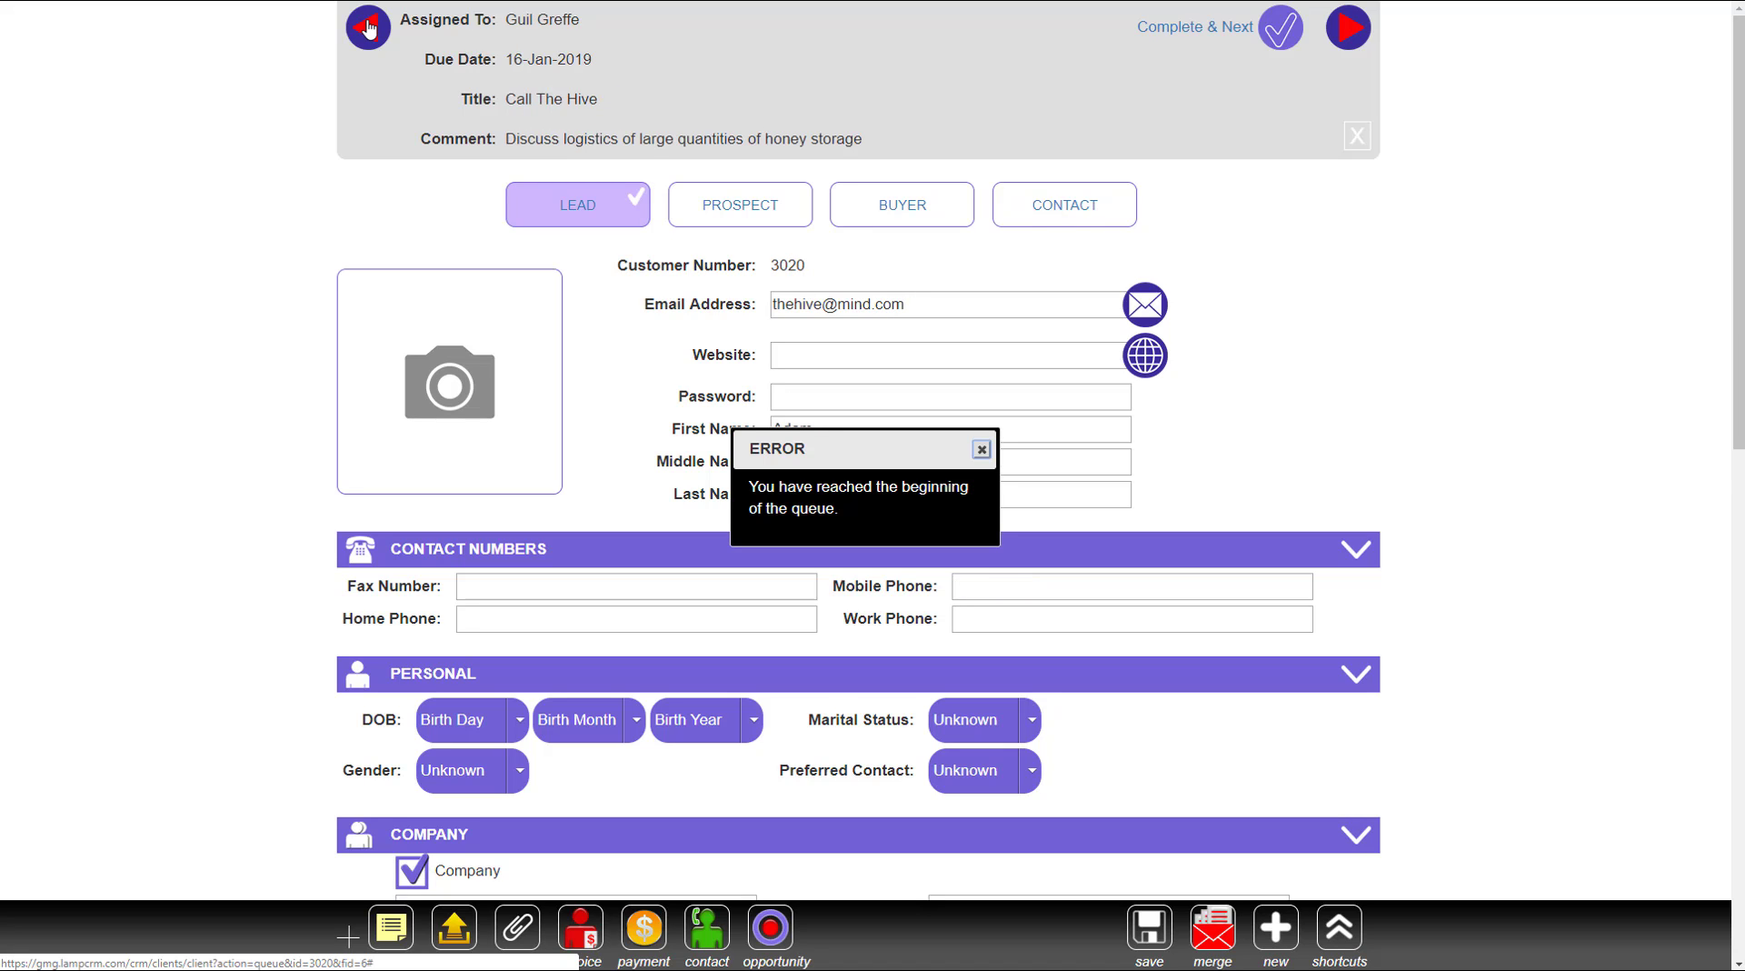
click(981, 450)
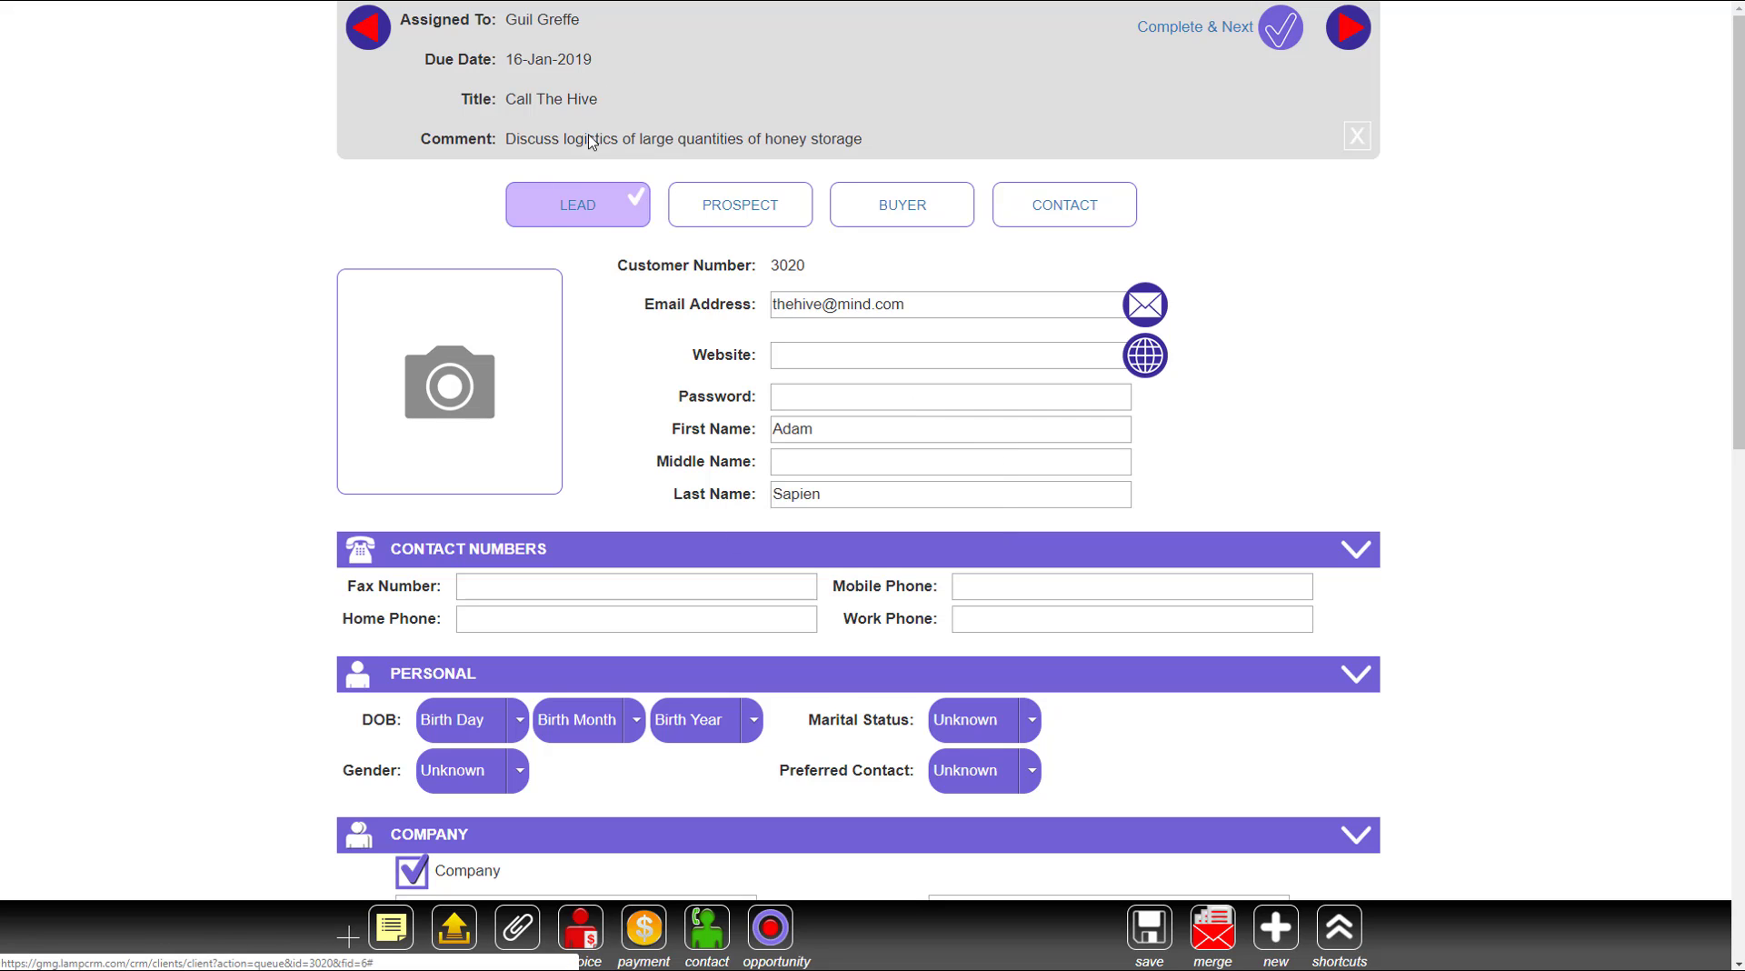
Step: Add the note "called, he is very interested" to The Hive's client record and save it
scroll(648, 418, down, 10)
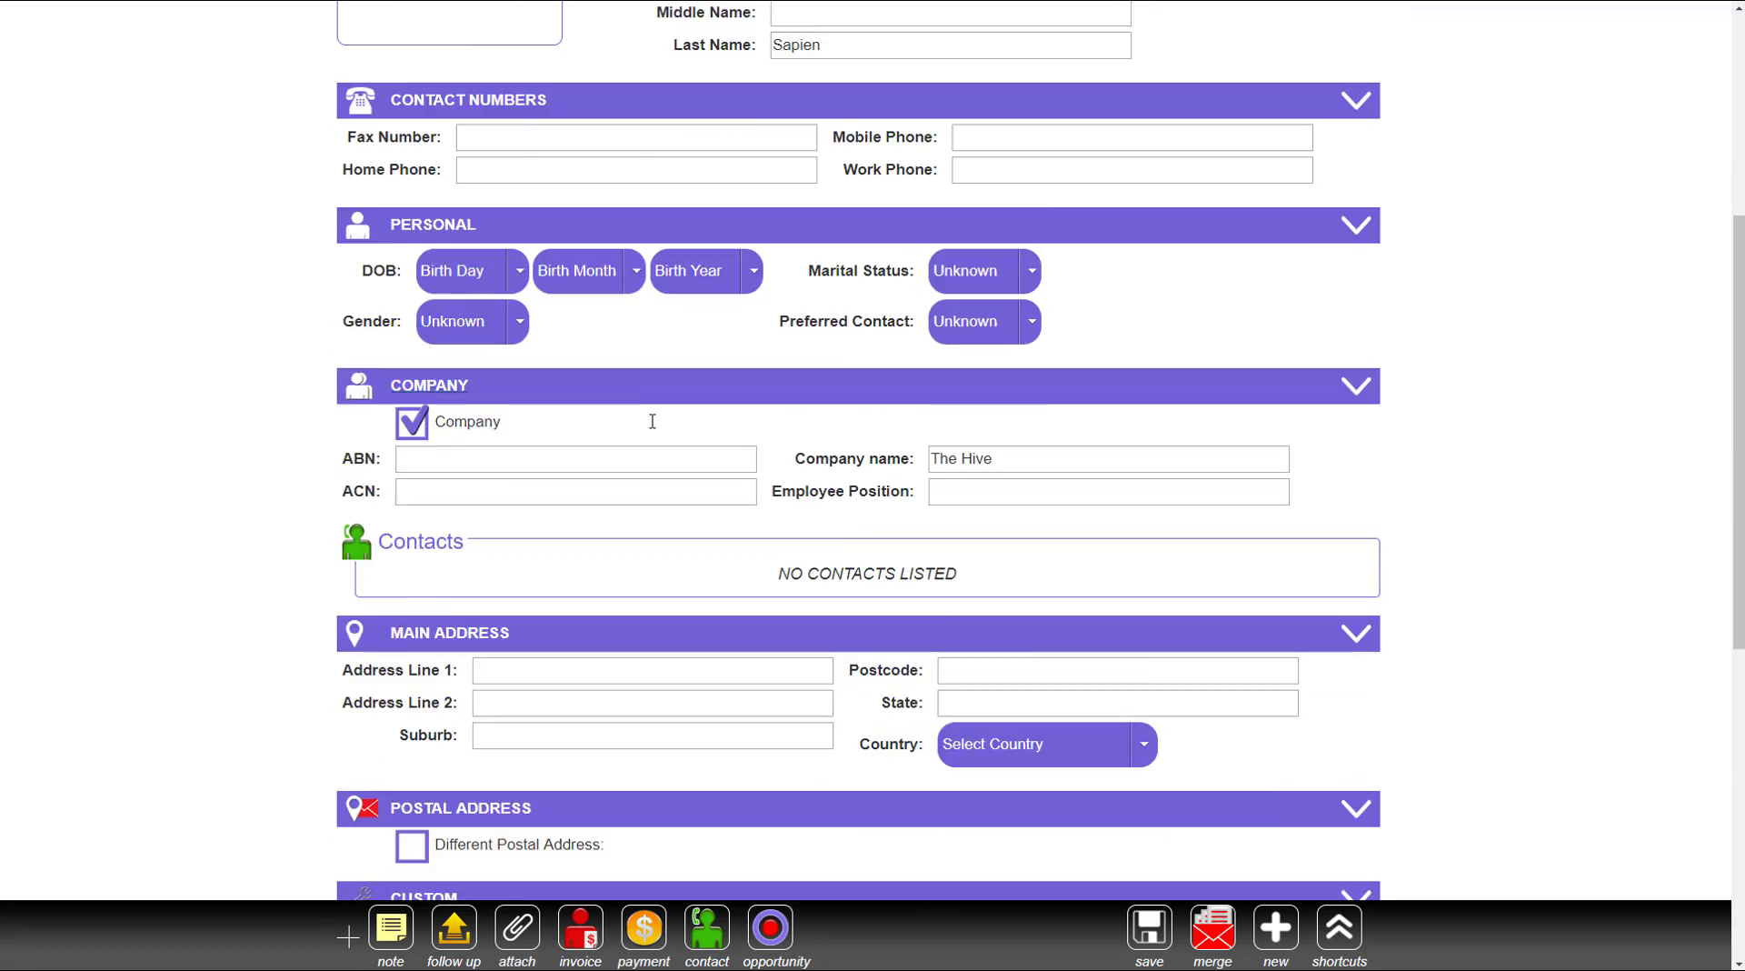
scroll(648, 450, down, 3)
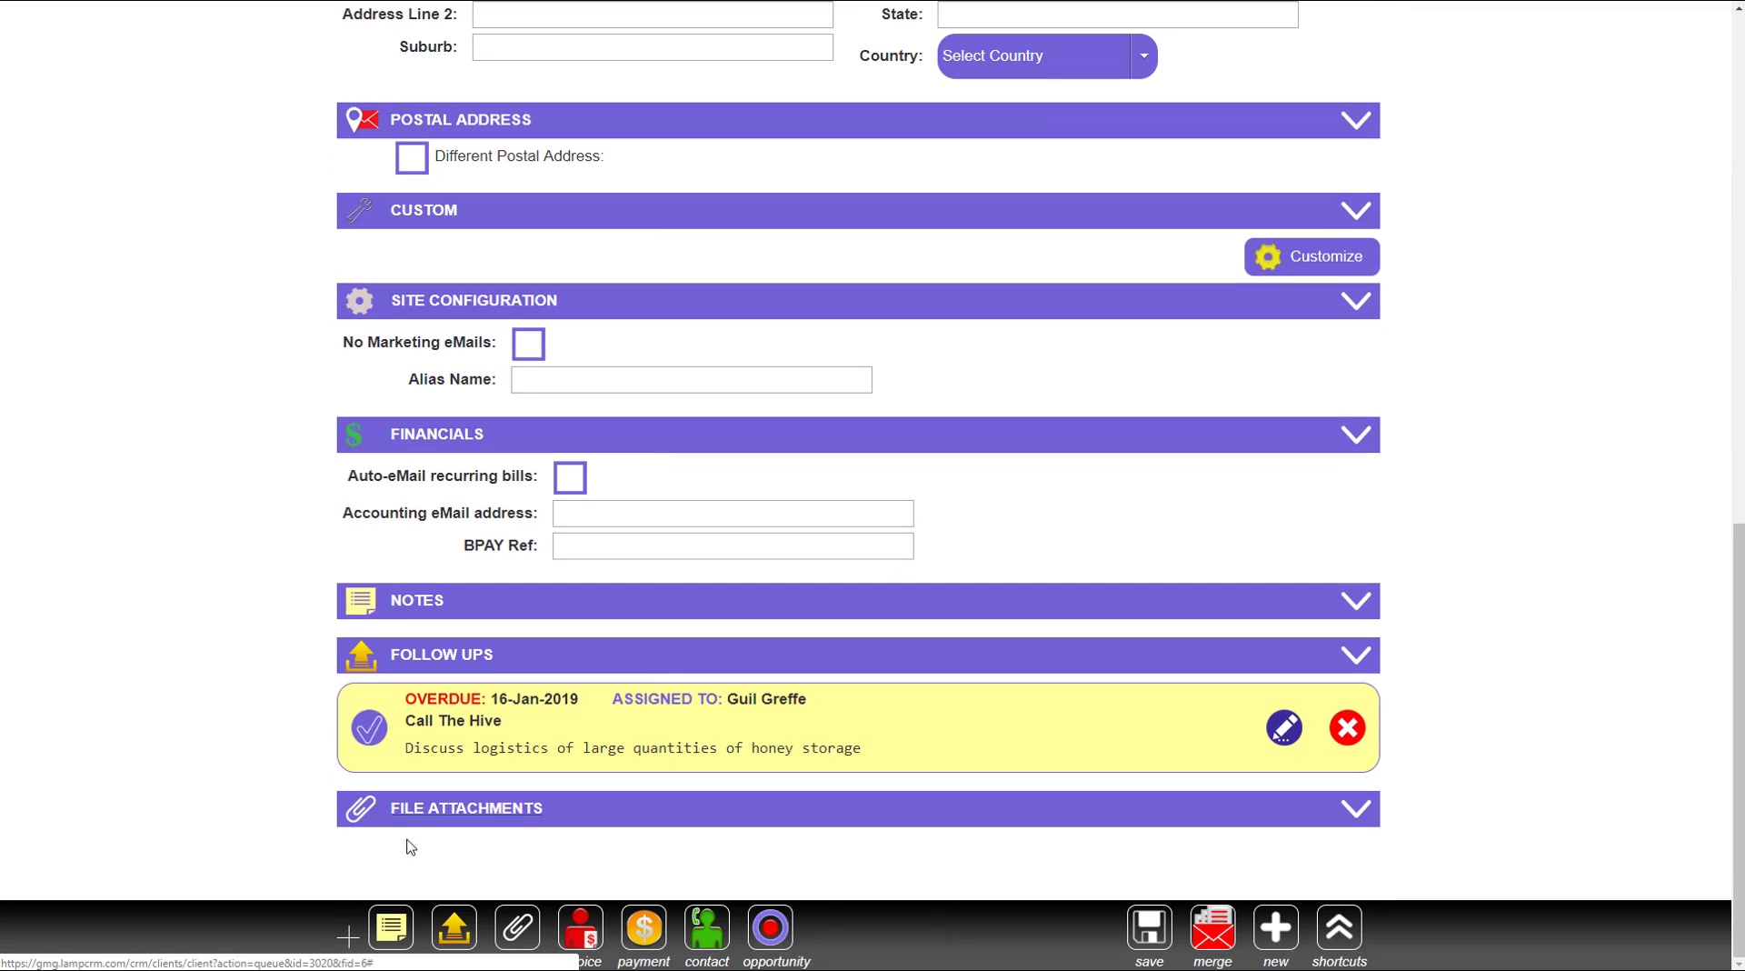
click(389, 930)
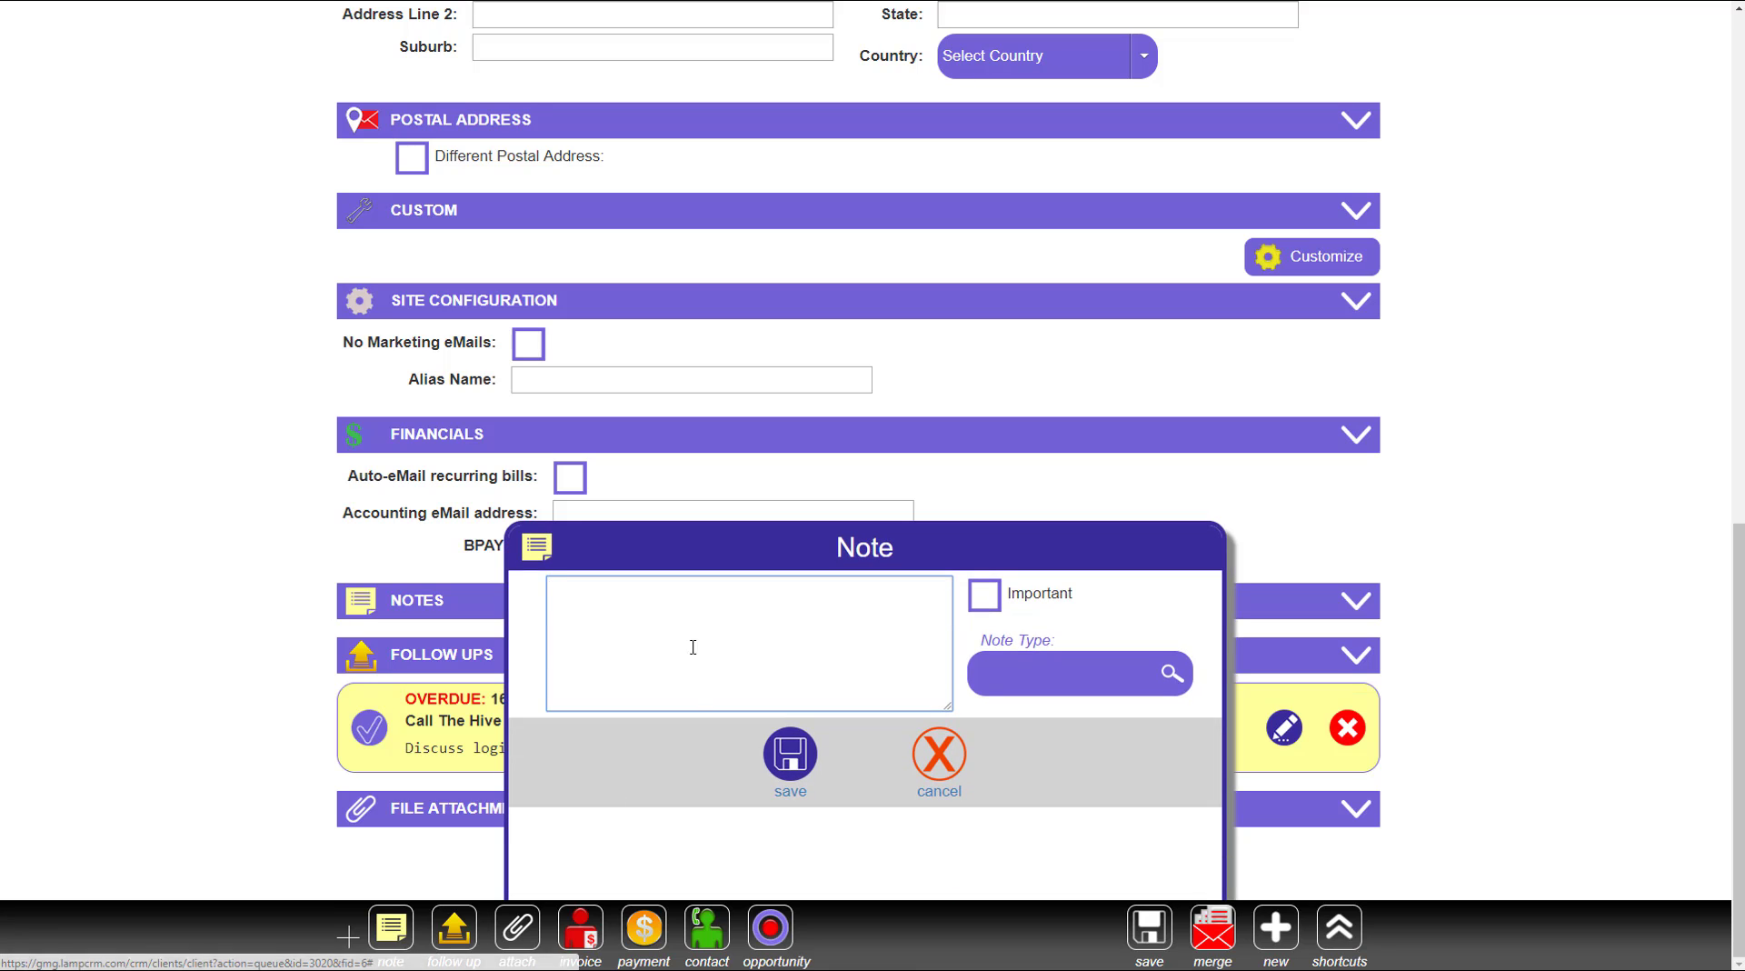
text(called, he is very interested)
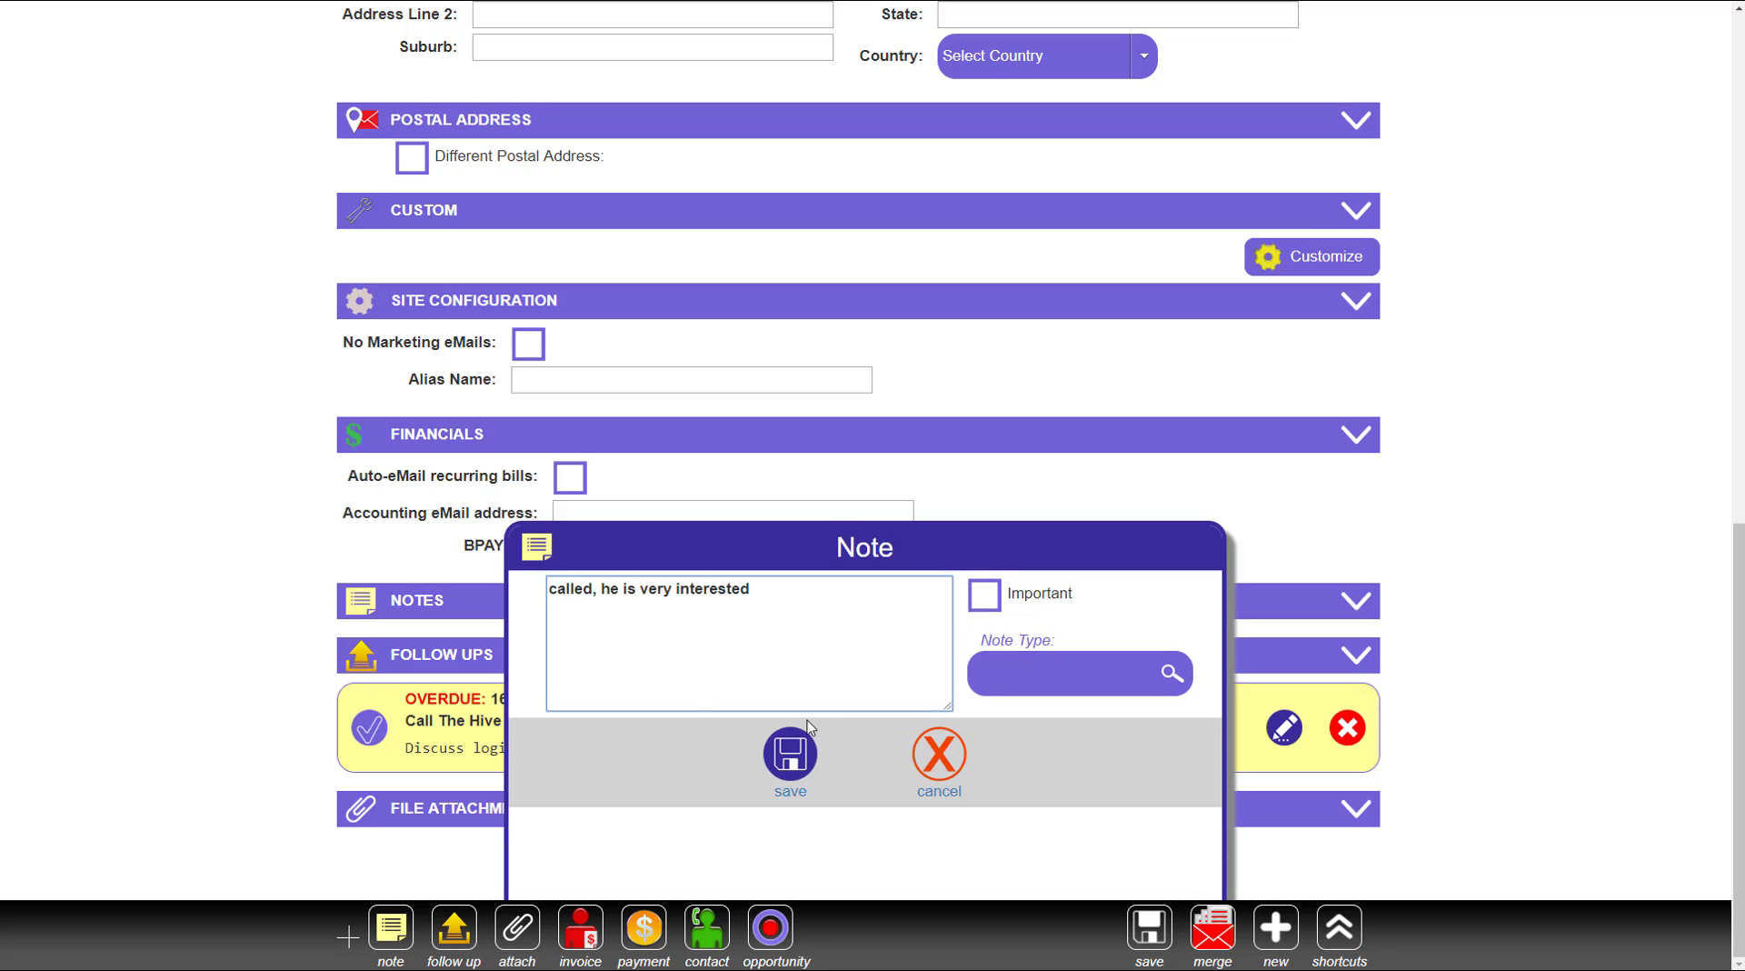
click(784, 762)
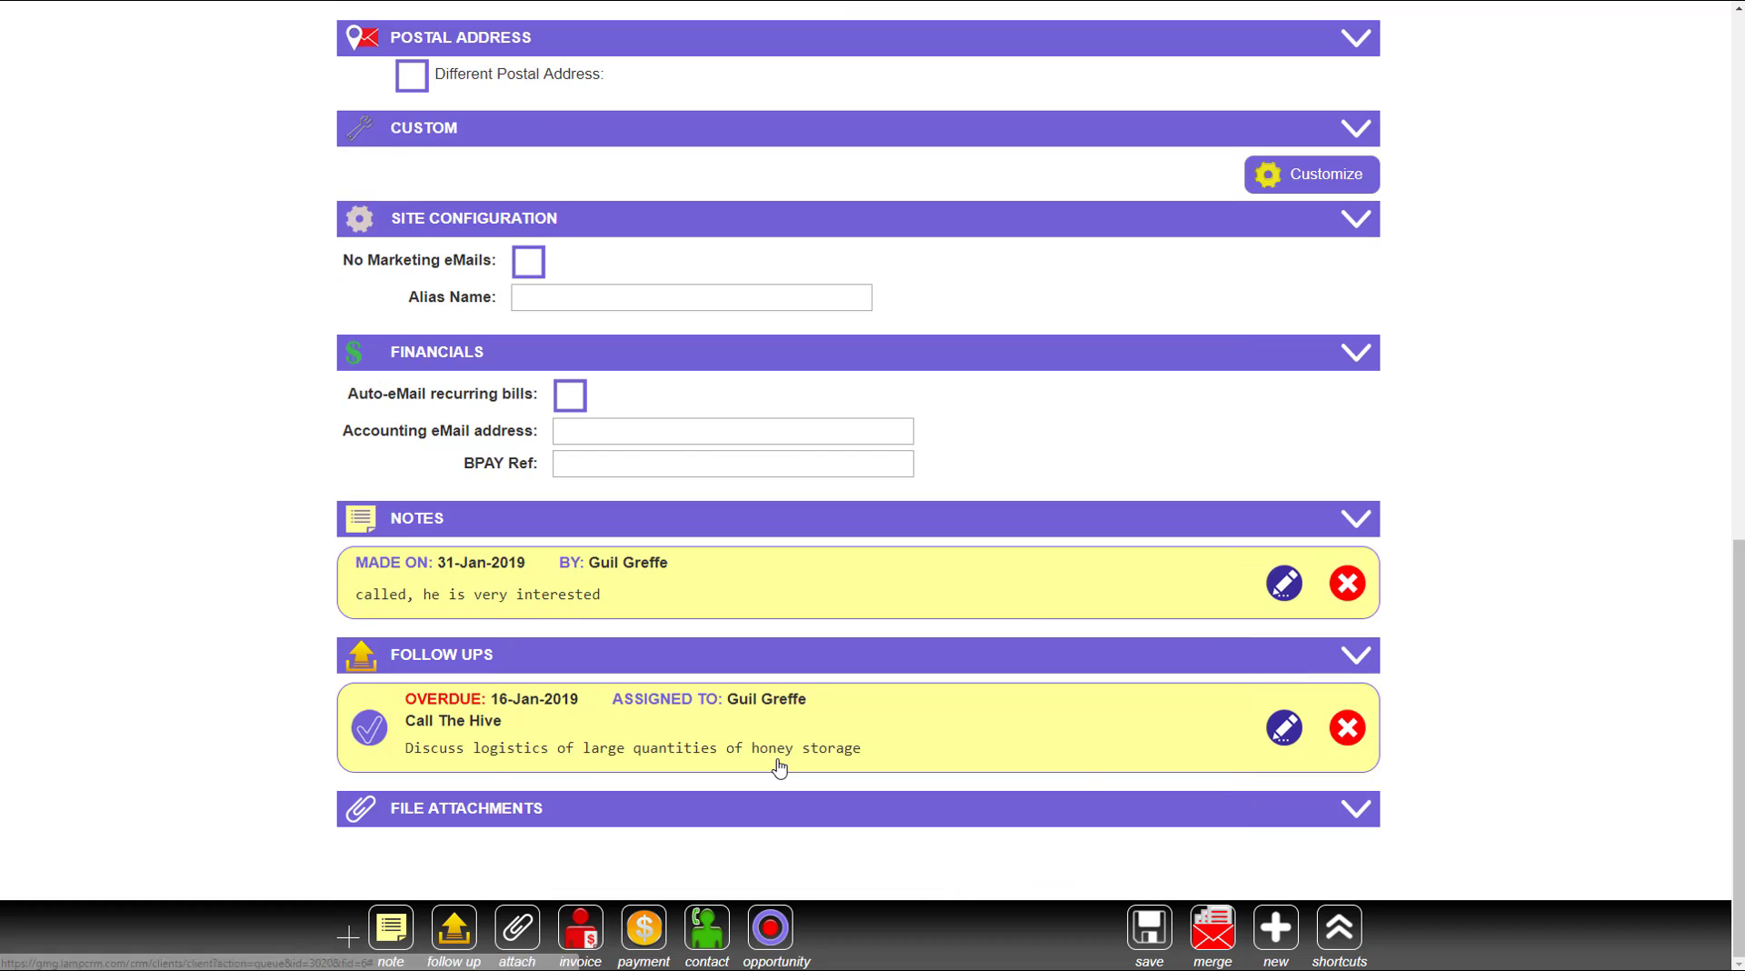
Step: Create and save a Sales Visit follow-up for The Hive due 8-Feb-2019, with calendar synch off and the comment "bring product demo"
click(459, 932)
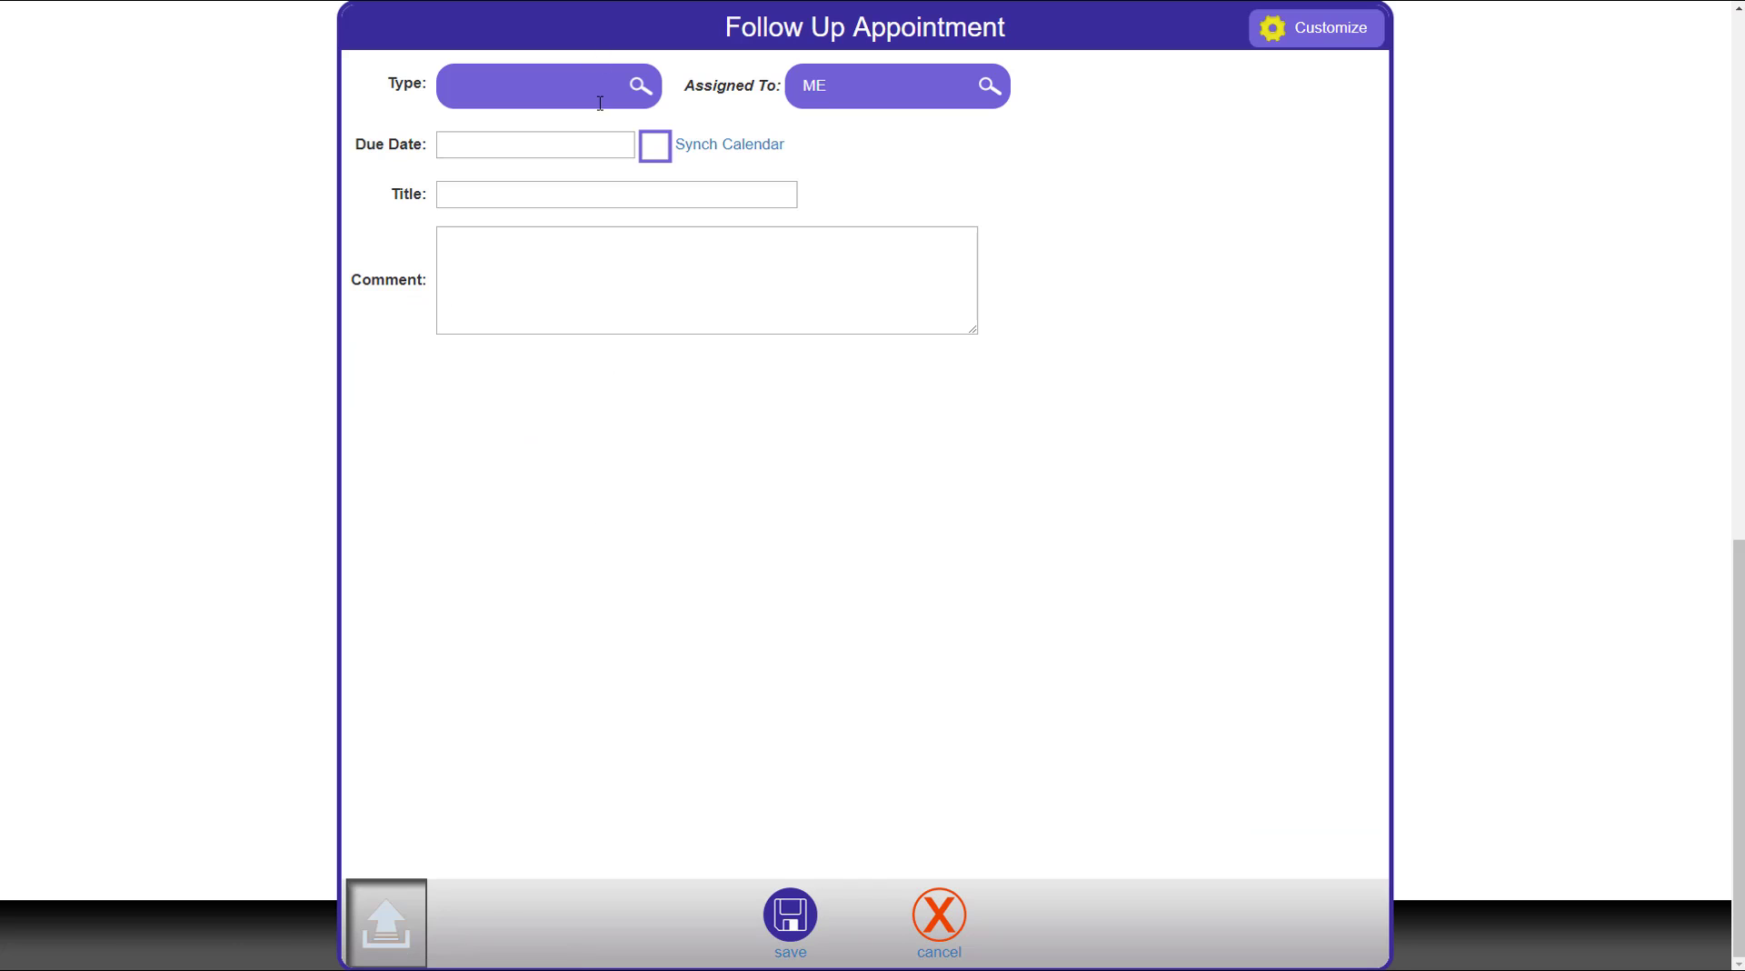
click(578, 86)
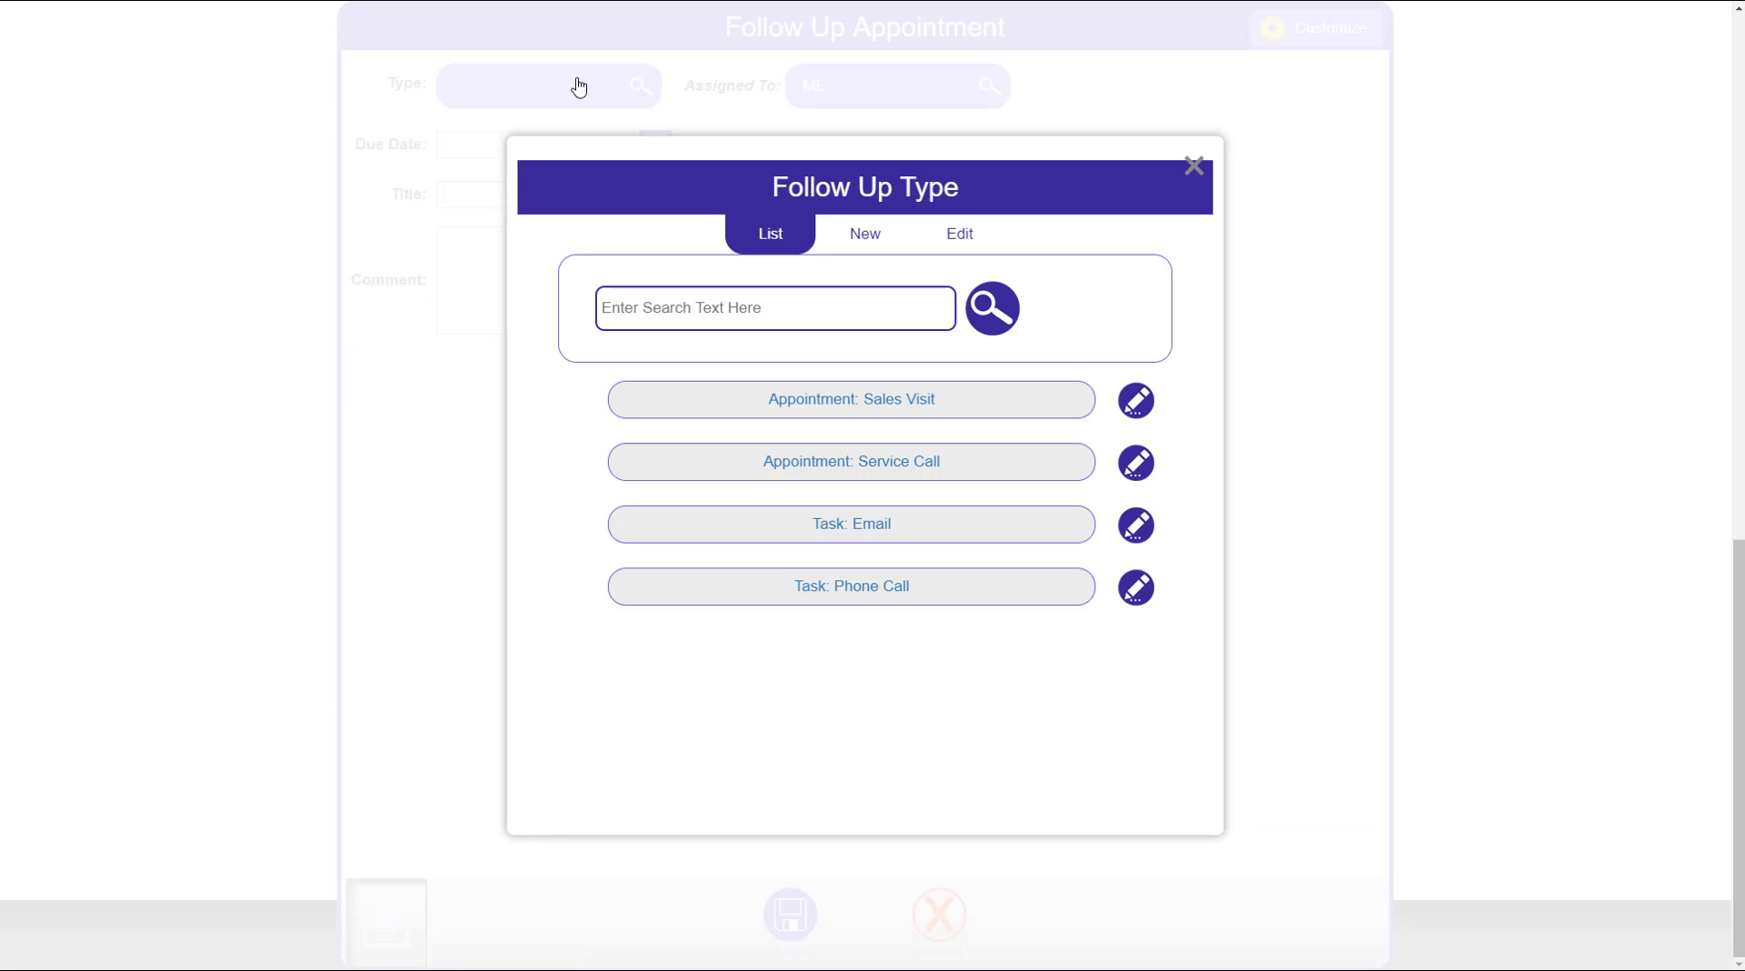
click(865, 401)
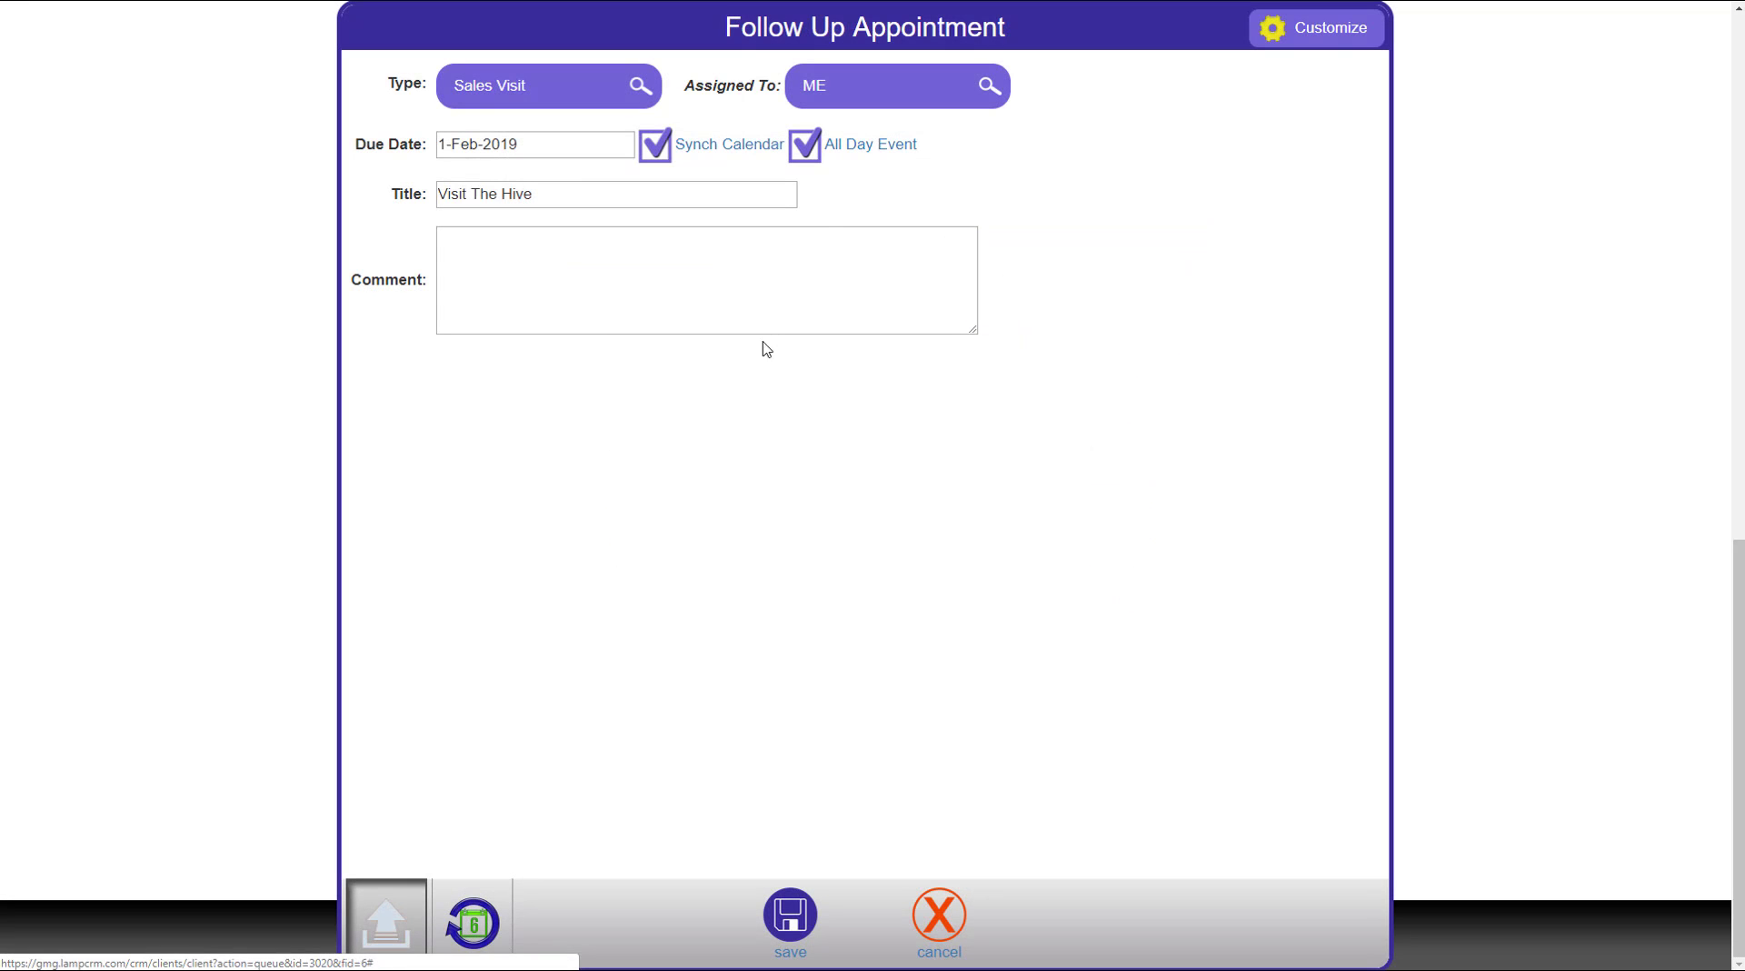
click(552, 146)
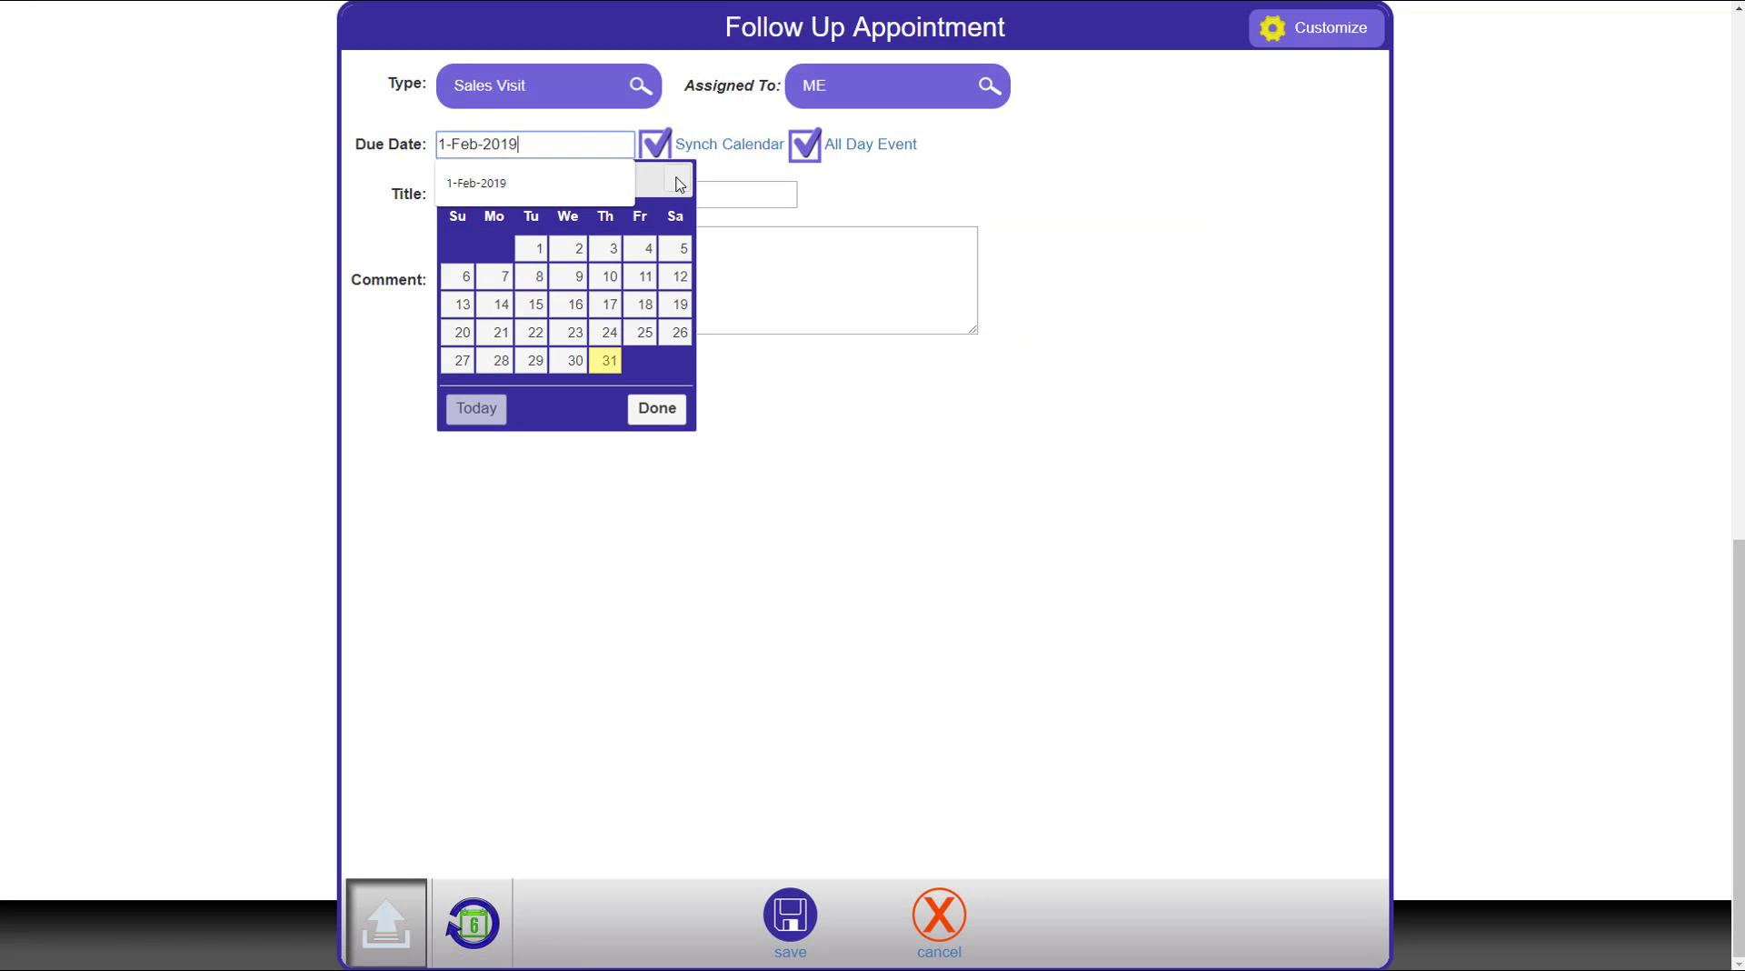
click(676, 179)
click(648, 276)
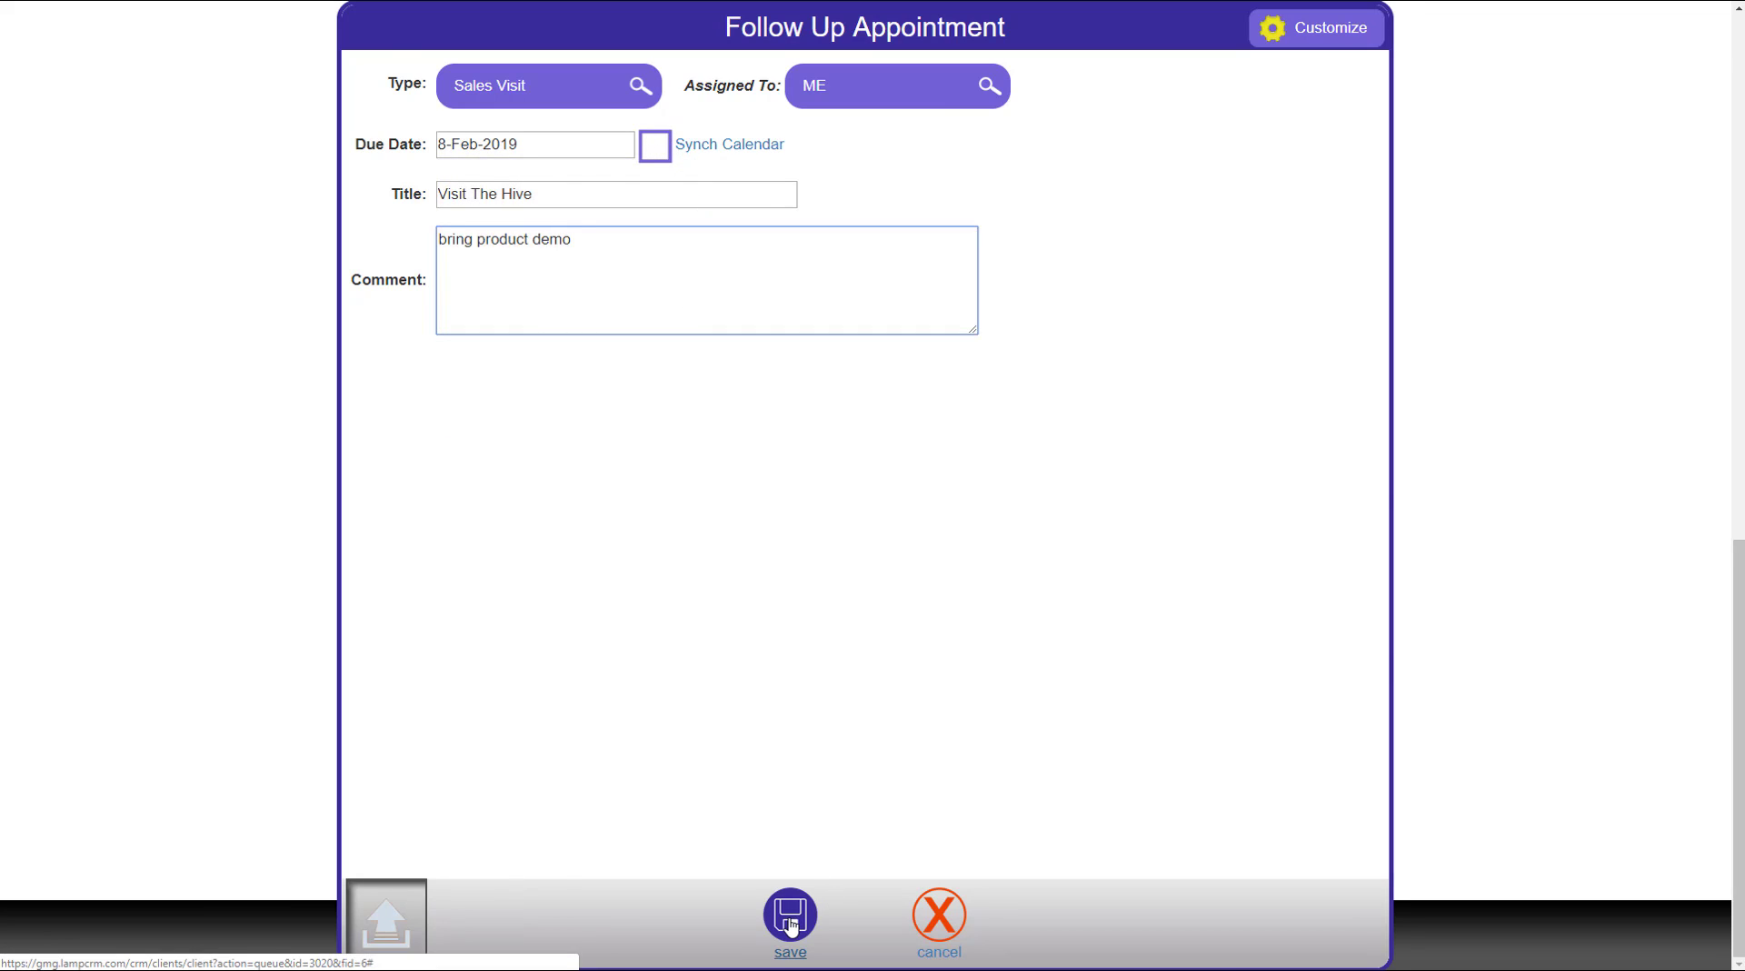
click(790, 916)
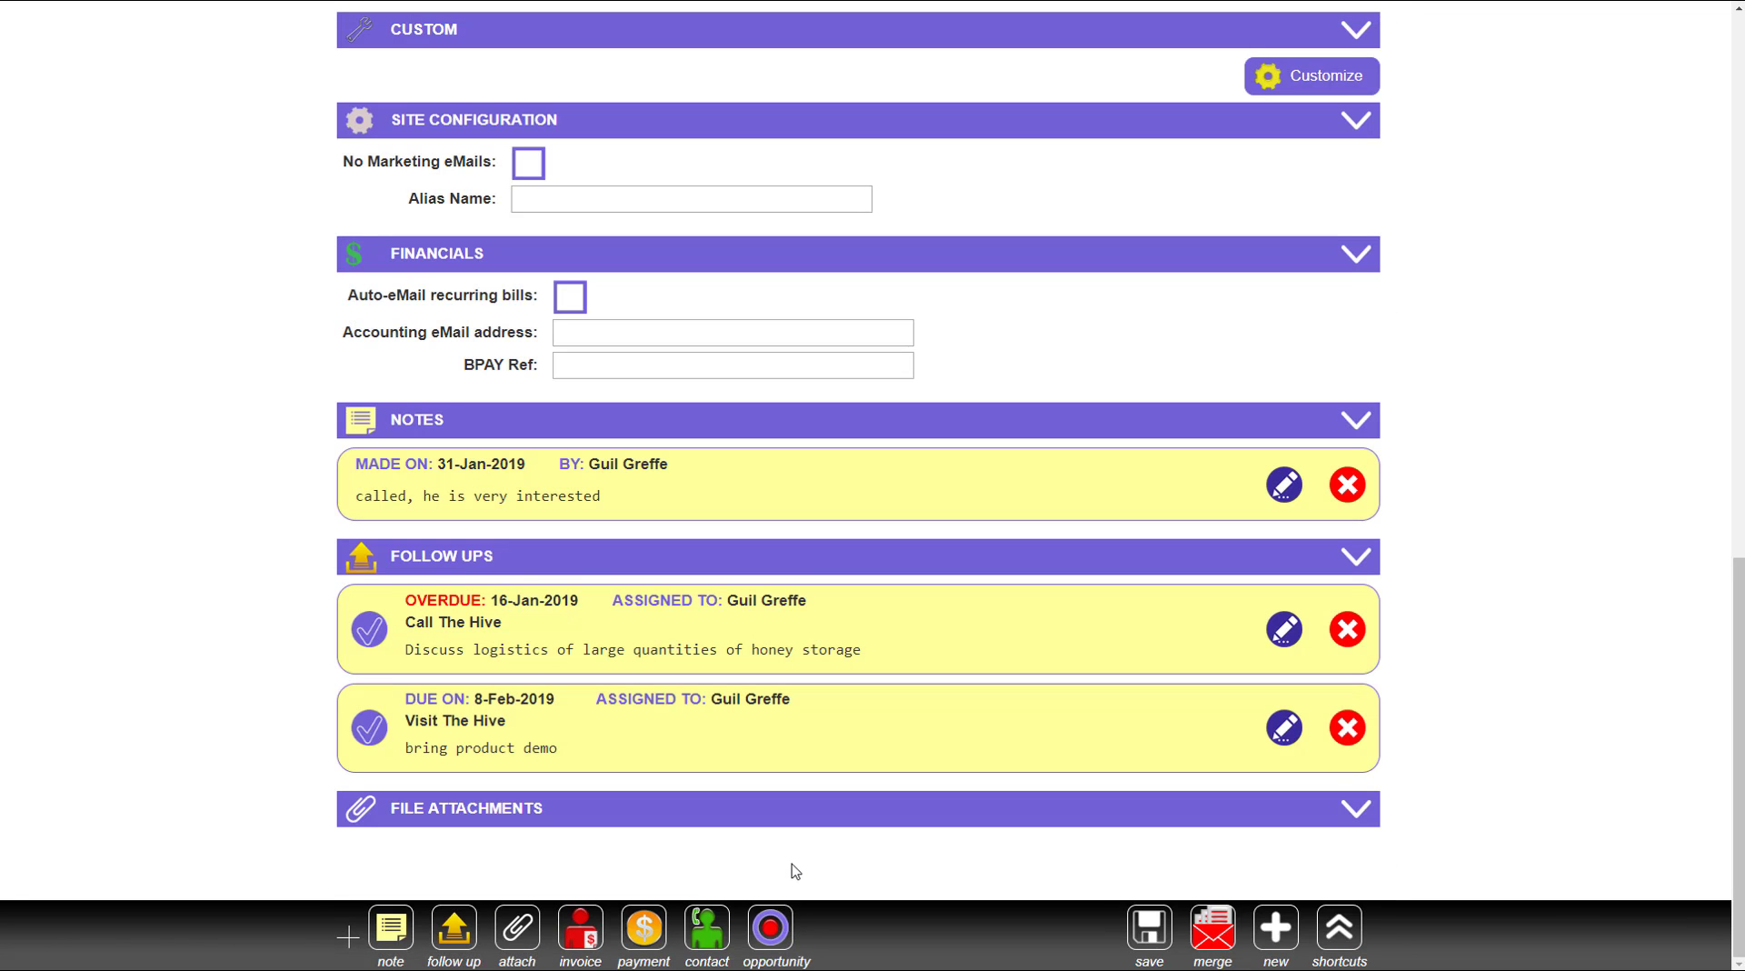
Step: Mark The Hive's 16-Jan-2019 follow-up complete and continue completing queued follow-ups up to the one due 31-Jan-2019
scroll(795, 871, up, 15)
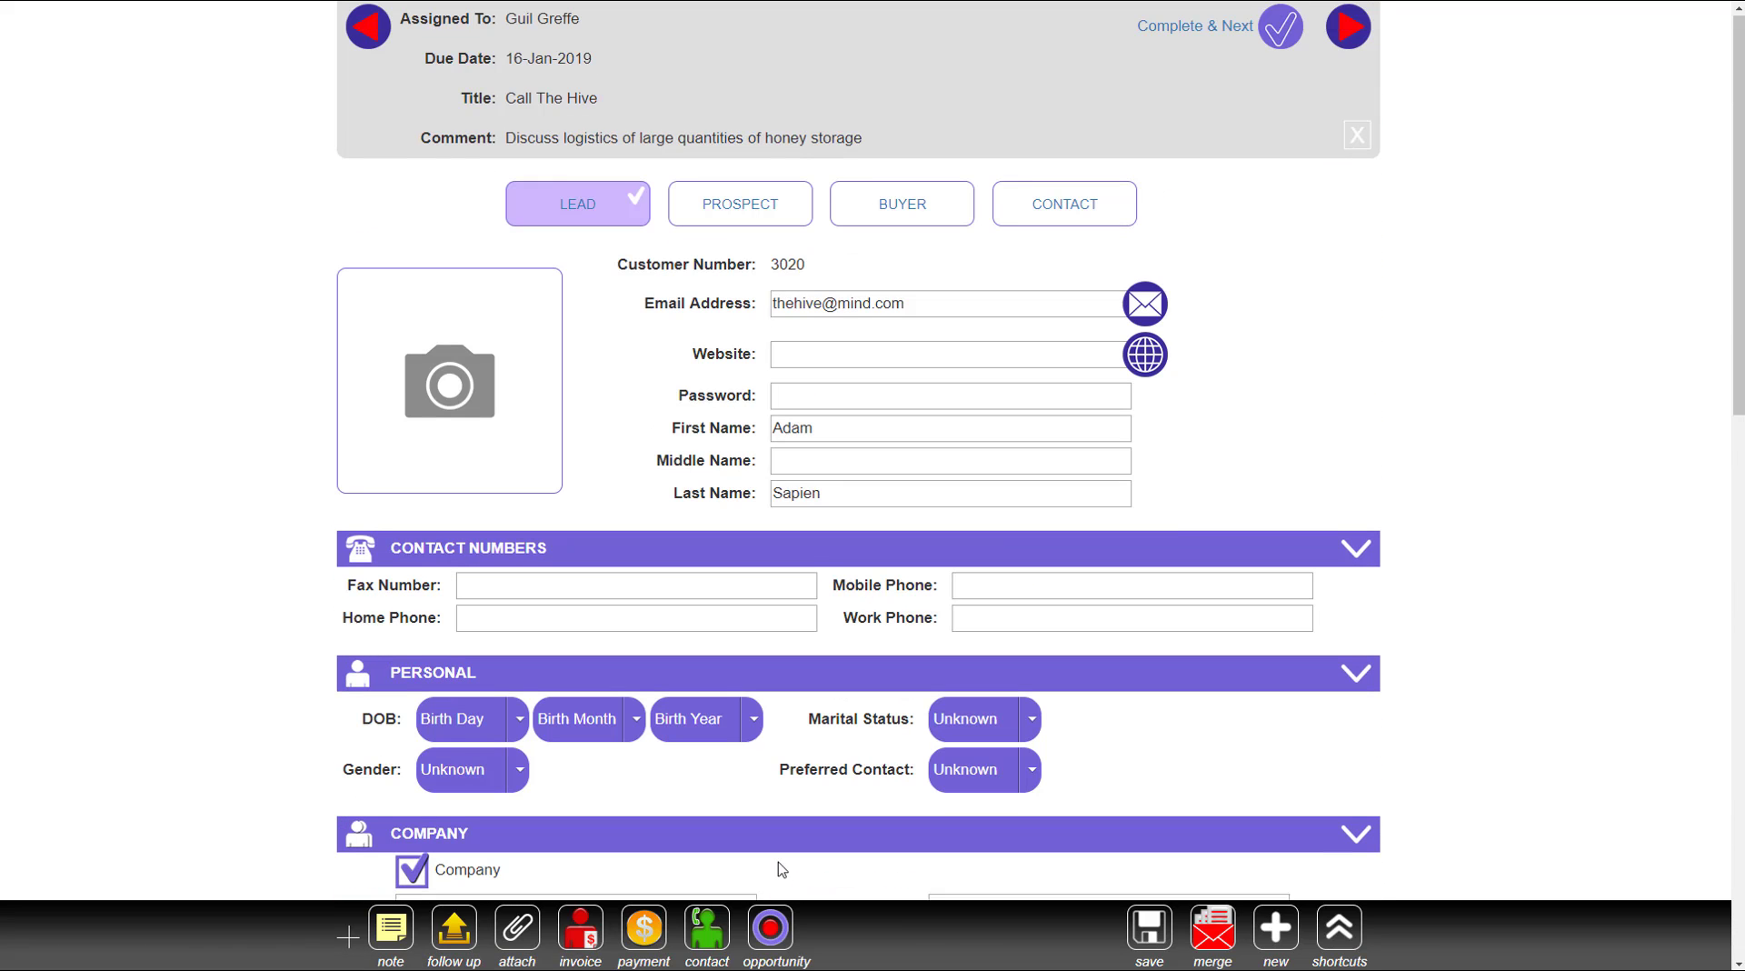
click(1281, 29)
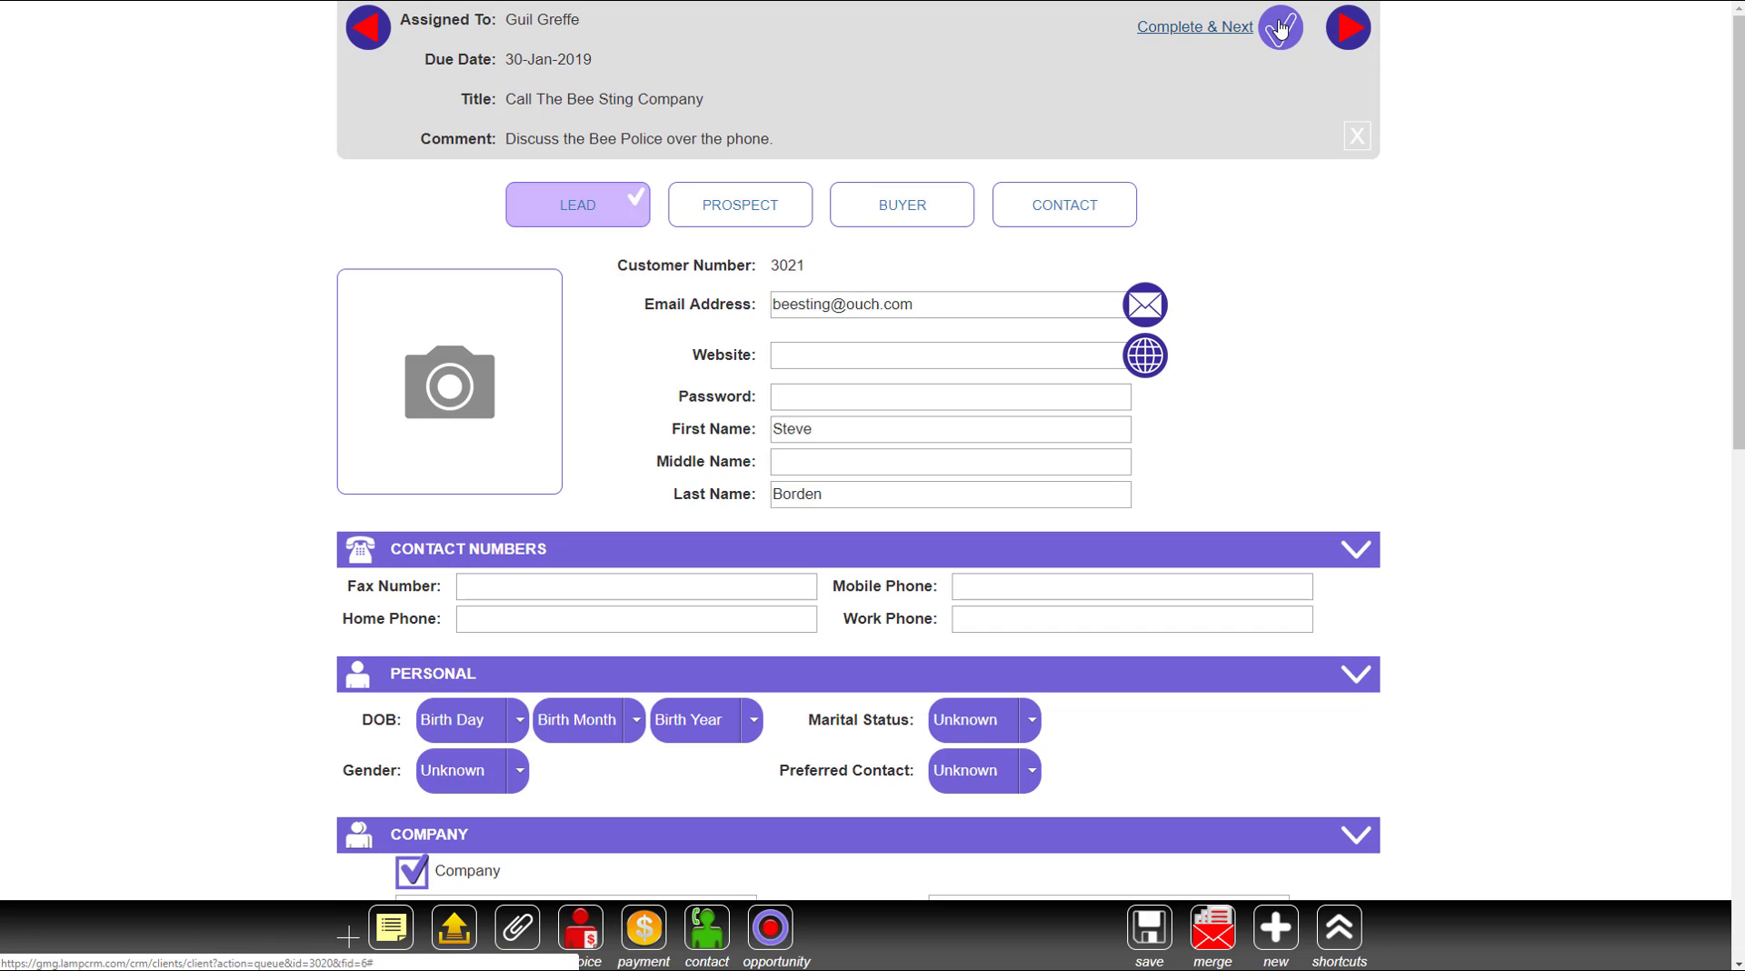
click(1282, 29)
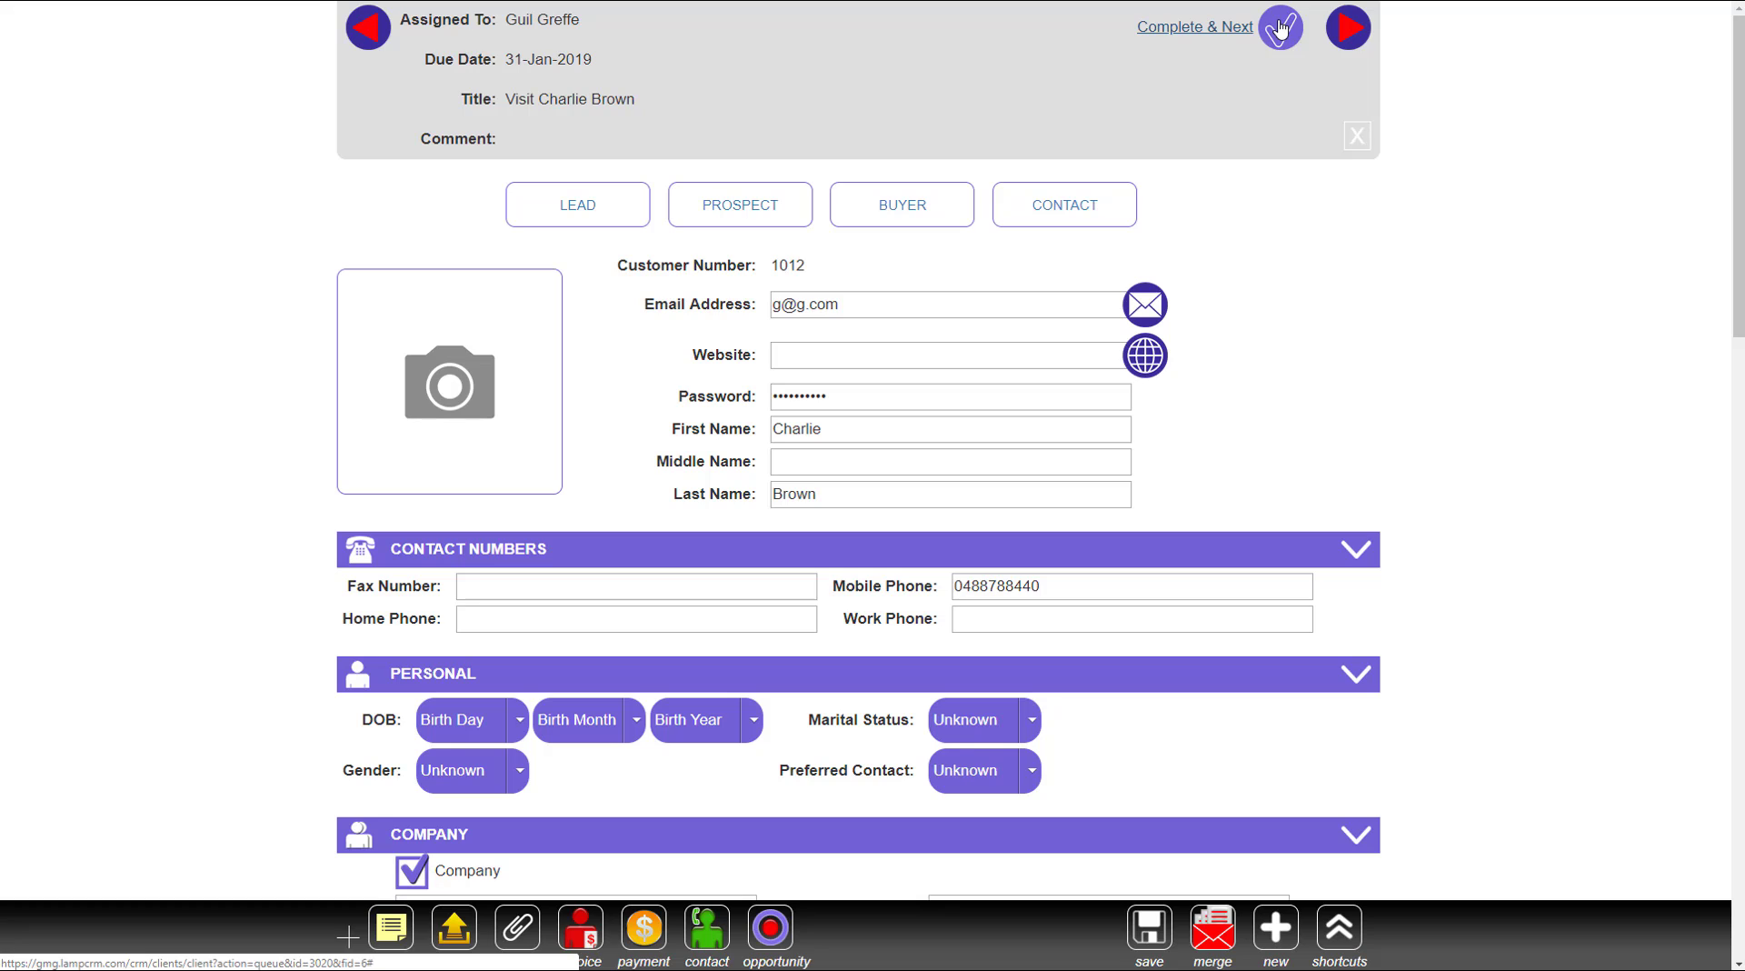